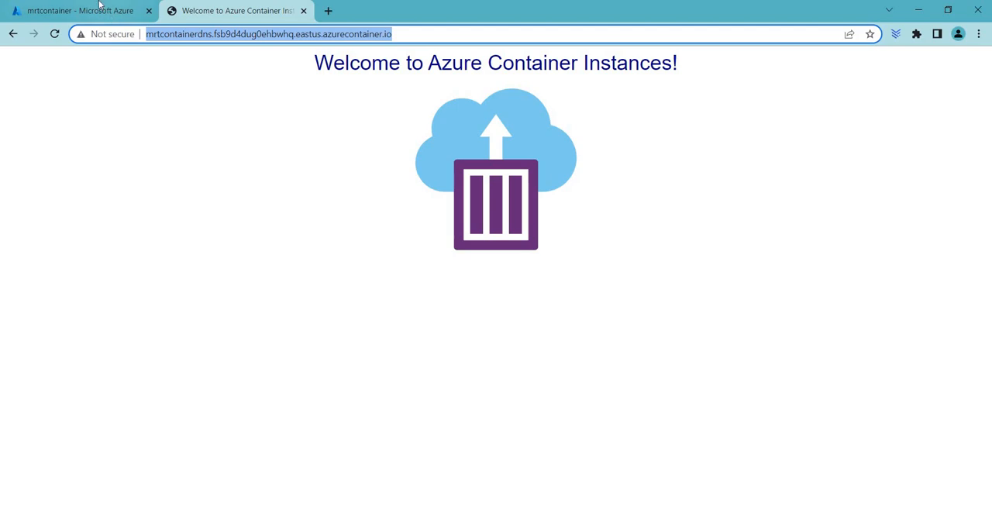
# Return to the Azure portal from the container's welcome page and open the list of resource groups.
pyautogui.click(99, 9)
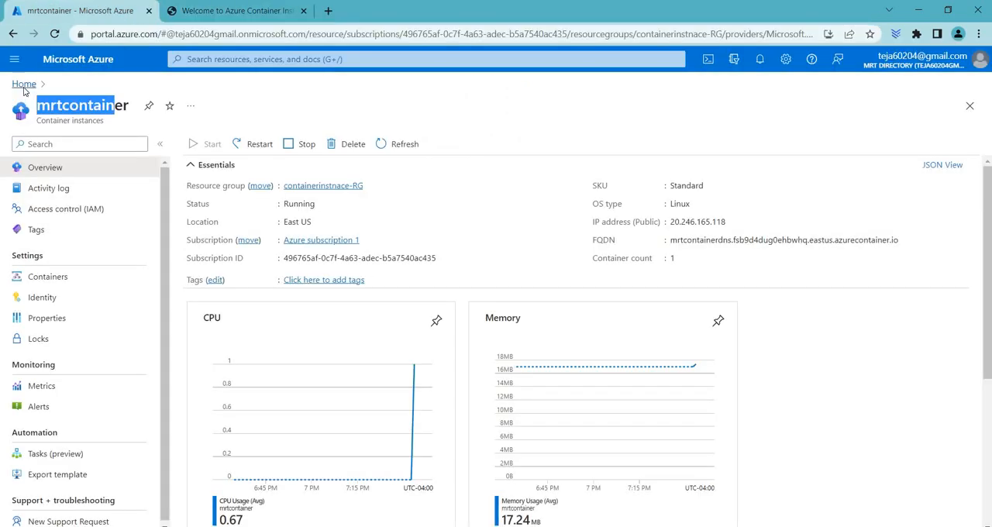
pyautogui.click(23, 83)
pyautogui.click(248, 147)
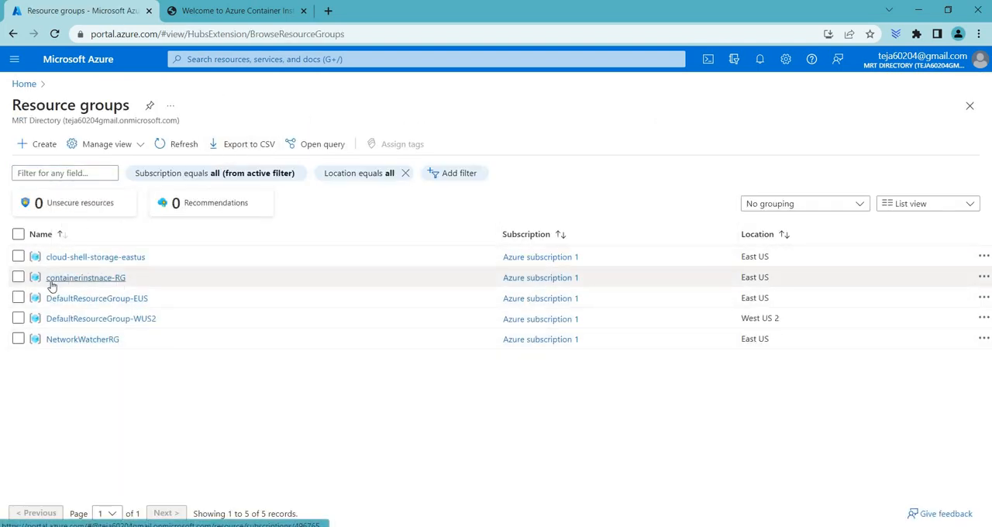
pyautogui.click(43, 150)
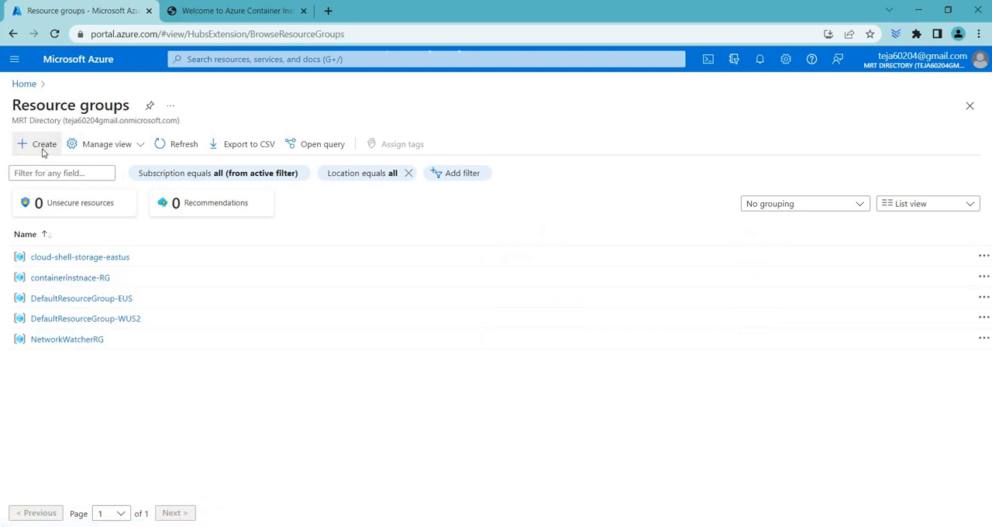
pyautogui.click(198, 269)
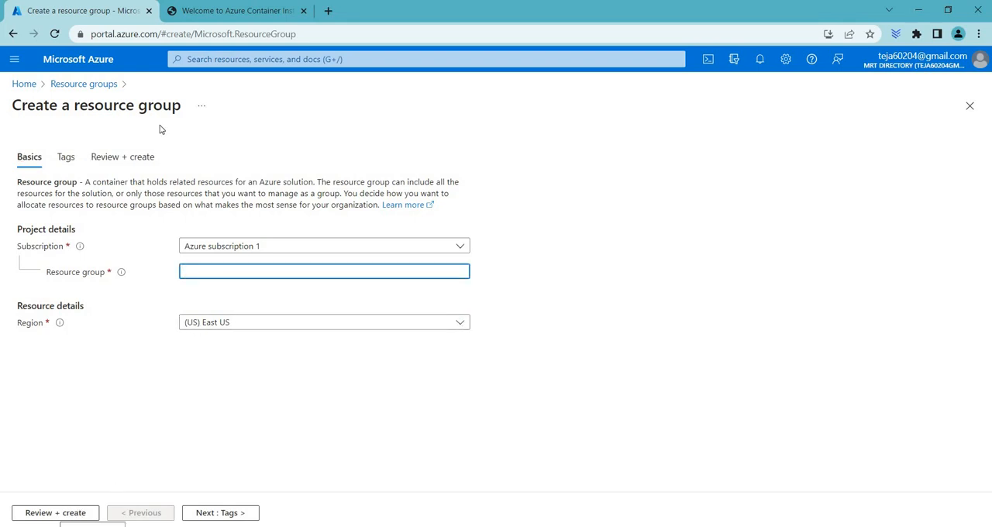
pyautogui.click(85, 83)
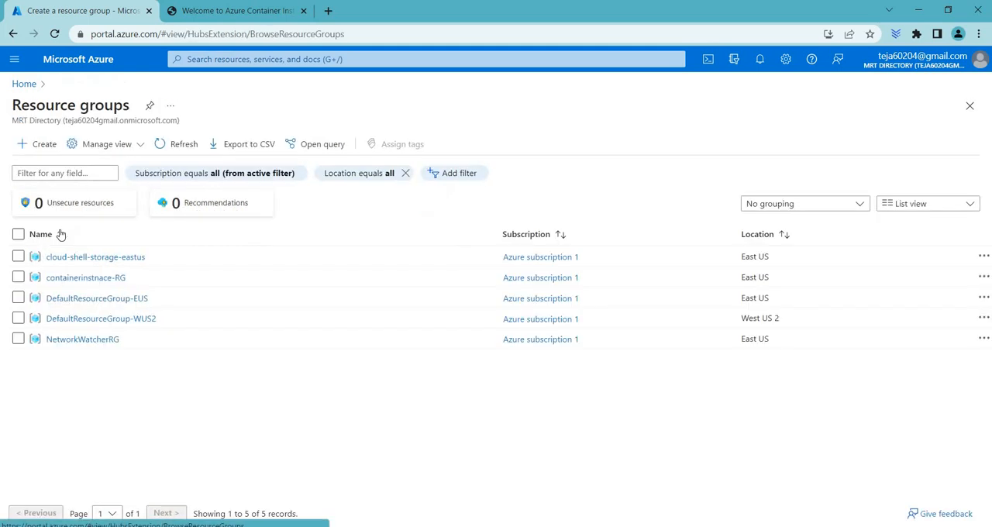
# From the containerinstnace-RG resource group, search the Marketplace for container instances and open Microsoft's Container Instances offer.
pyautogui.click(68, 279)
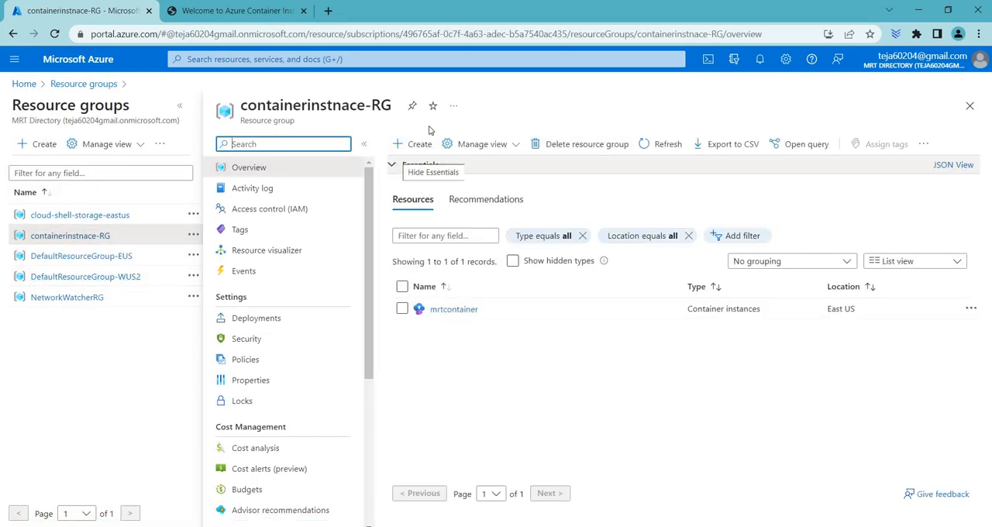
pyautogui.click(410, 145)
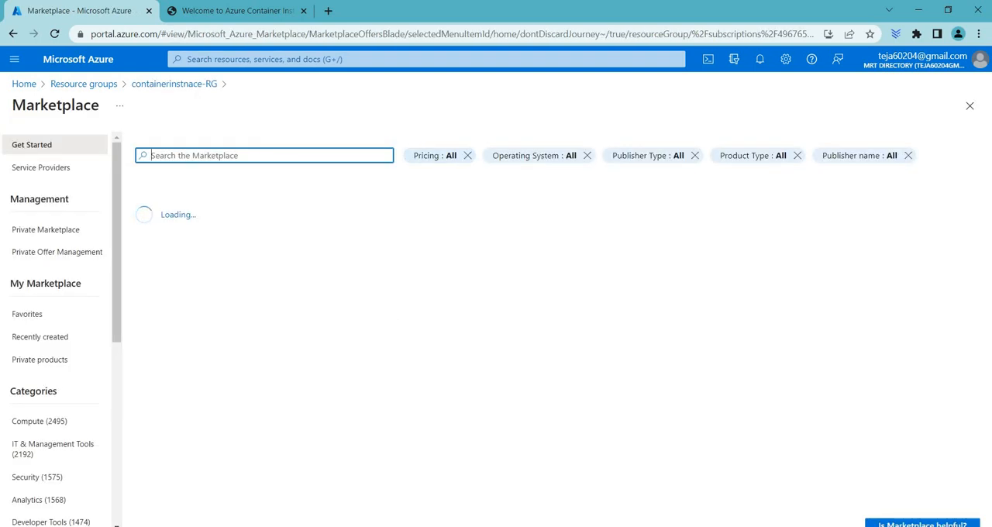
pyautogui.write('c')
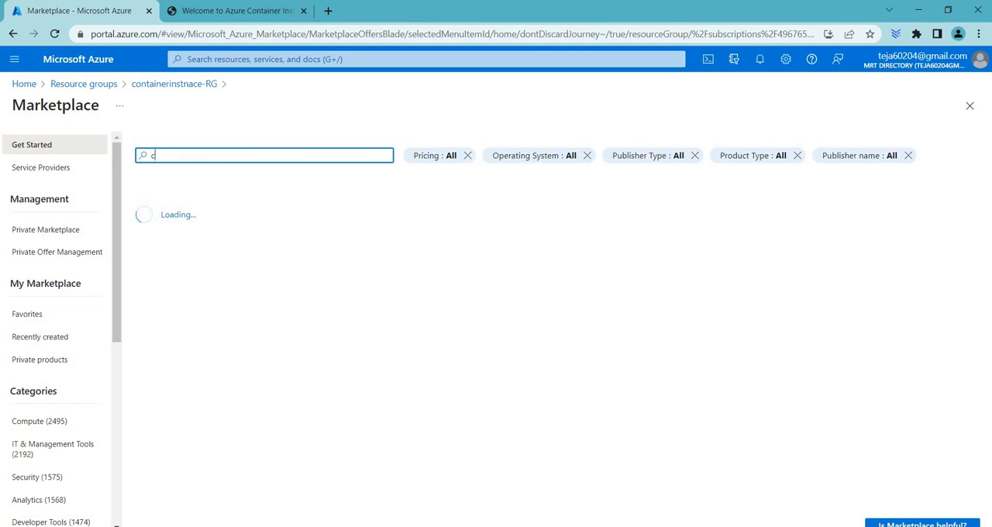
pyautogui.write('ontainer instan')
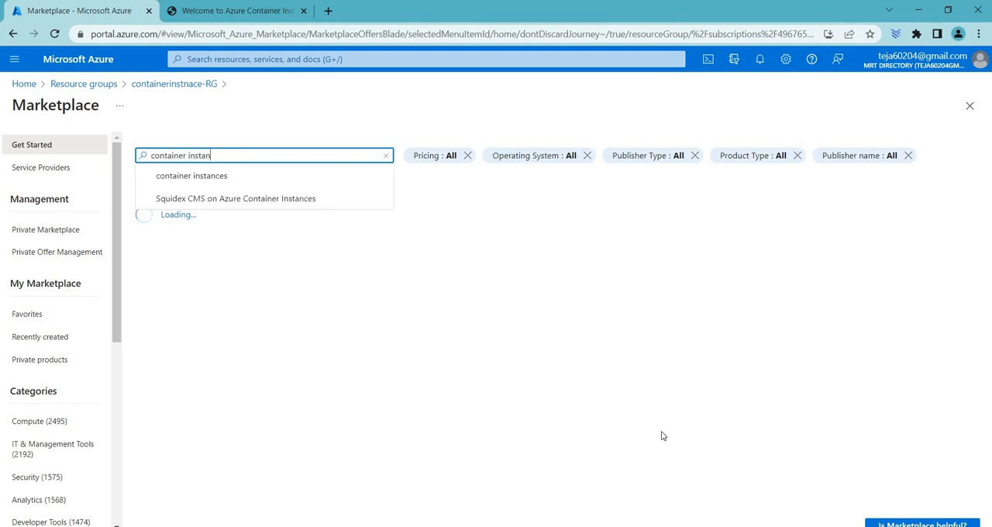
pyautogui.click(256, 179)
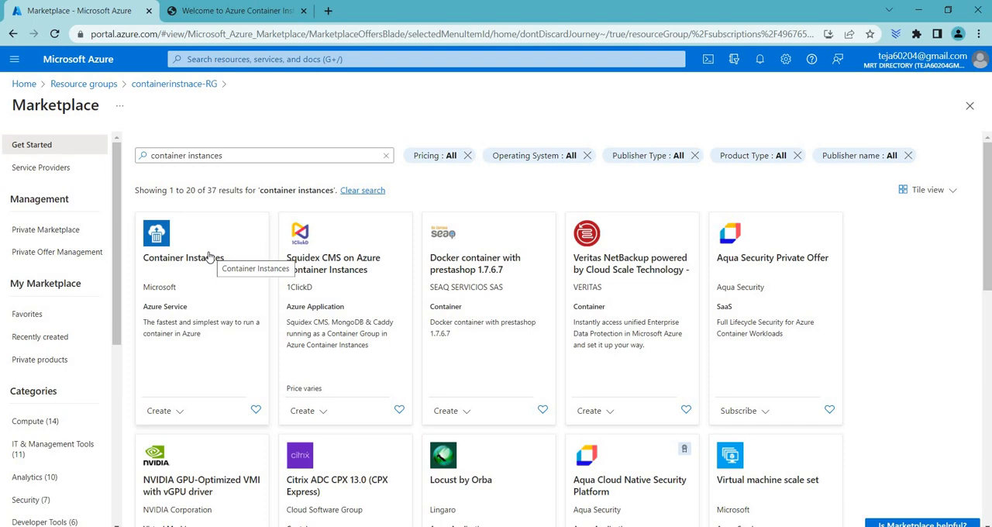
pyautogui.click(209, 257)
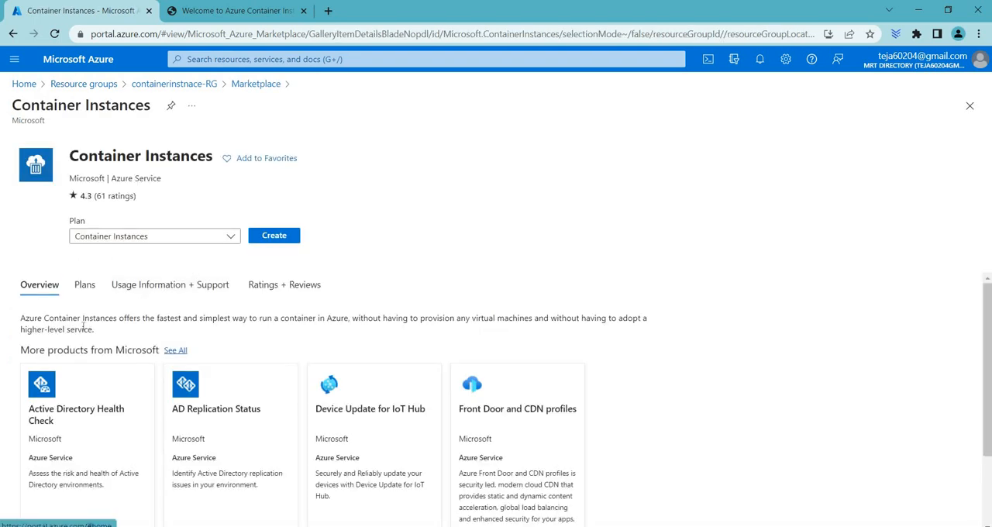
# Read the Container Instances service description and start creating a container instance with the Container Instances plan.
pyautogui.moveTo(21, 319); pyautogui.dragTo(81, 321)
pyautogui.click(80, 334)
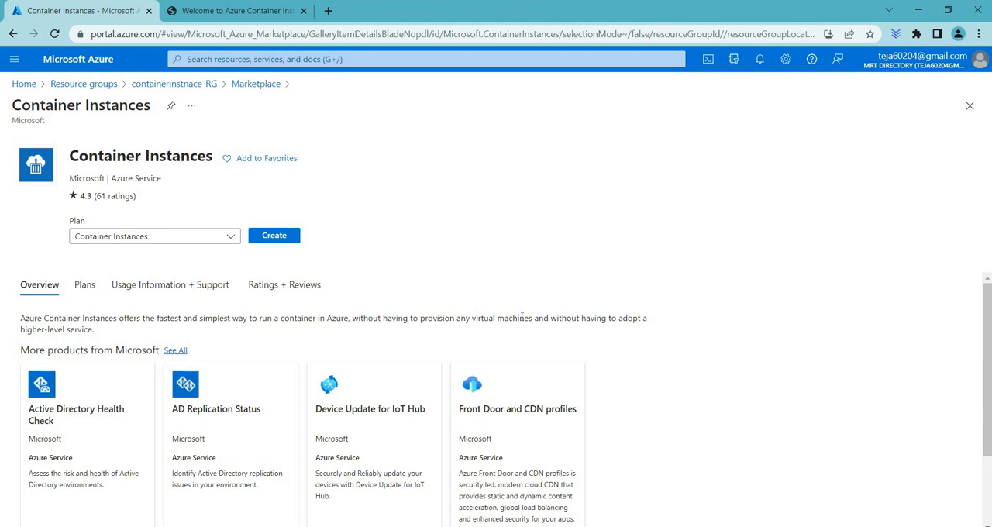
pyautogui.moveTo(482, 319); pyautogui.dragTo(551, 319)
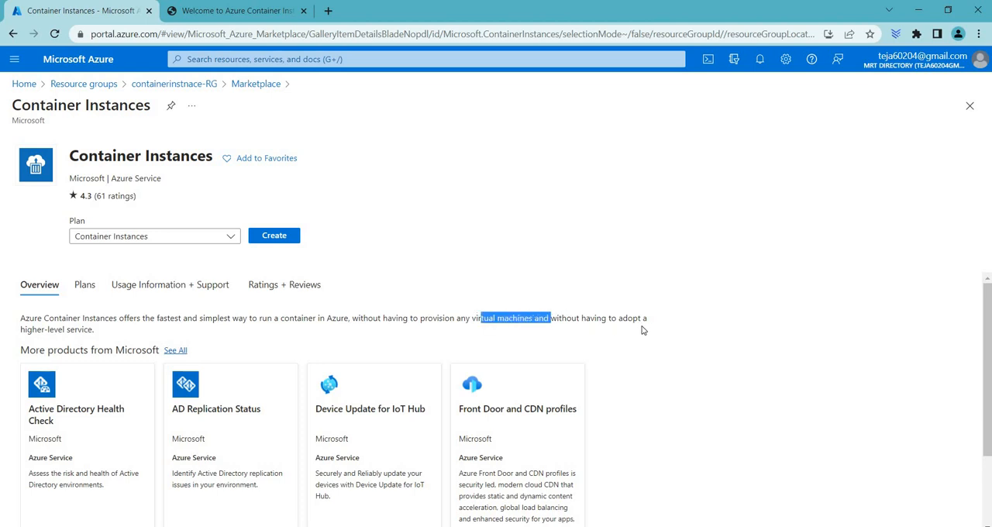
pyautogui.moveTo(92, 328); pyautogui.dragTo(17, 319)
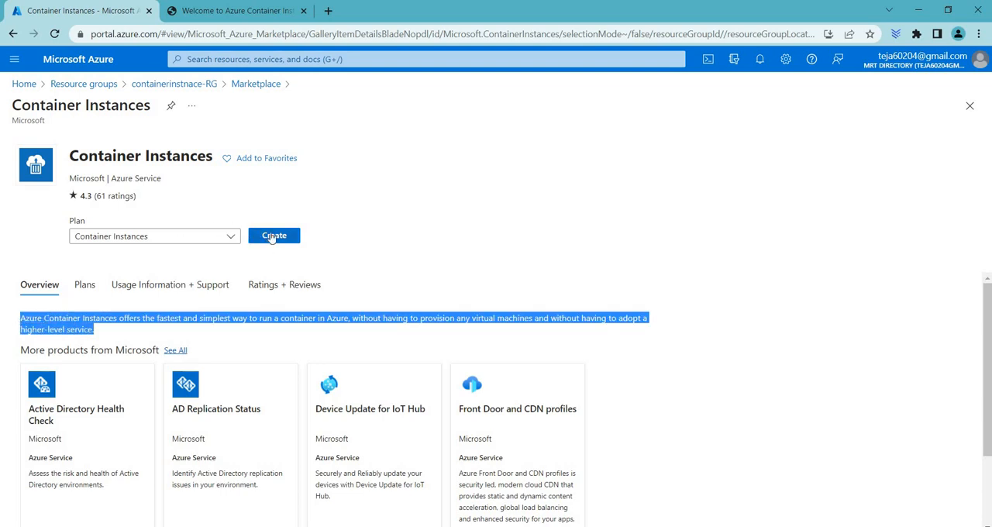
pyautogui.click(273, 236)
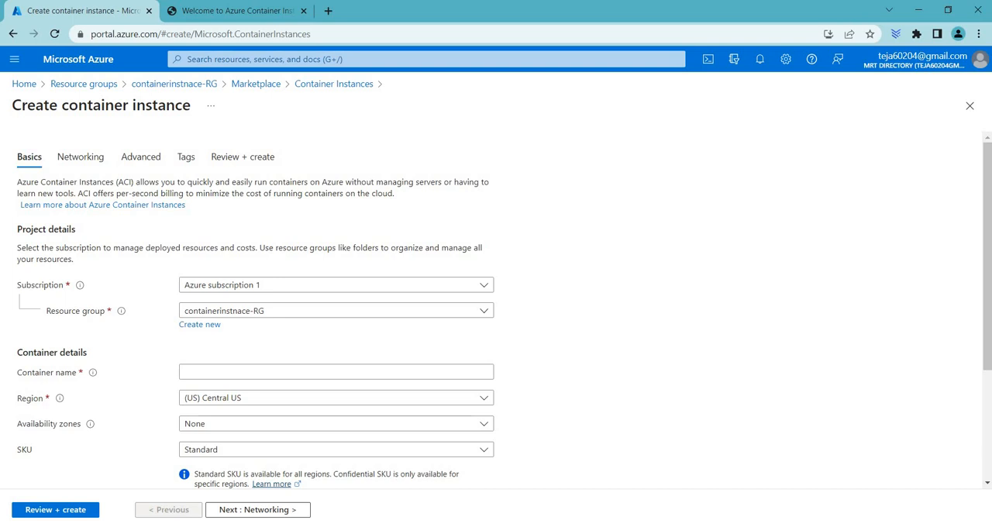
# Keep Azure subscription 1 and the containerinstnace-RG resource group, and name the container mrtcontianer1.
pyautogui.click(238, 286)
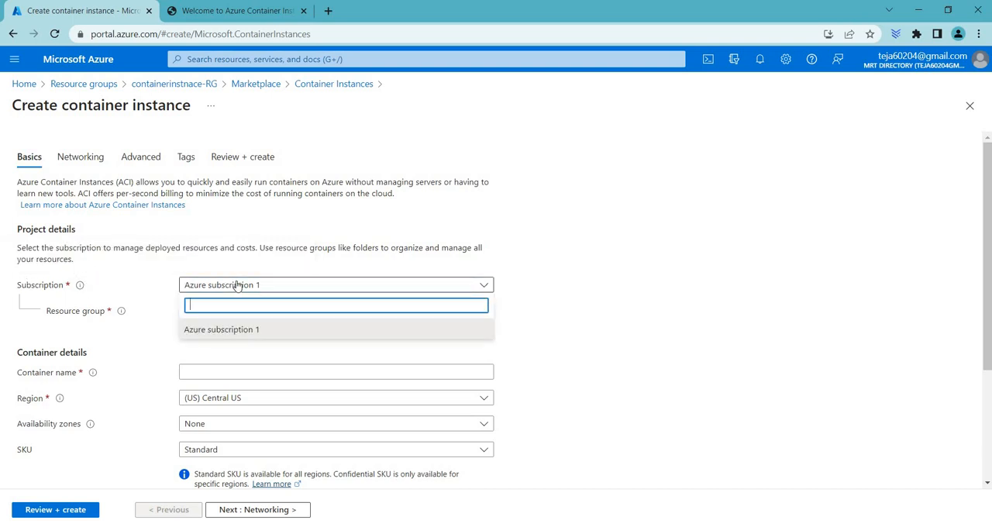
pyautogui.click(238, 286)
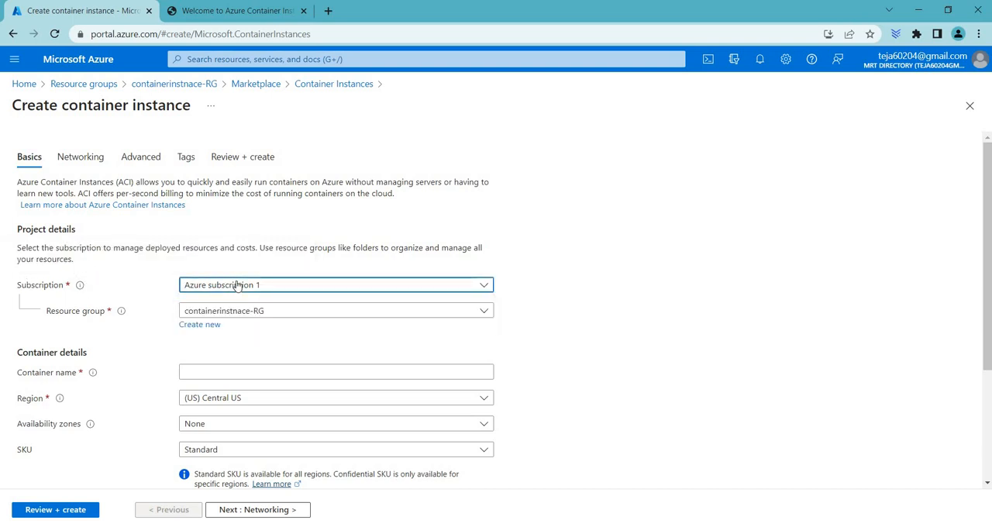
pyautogui.click(270, 315)
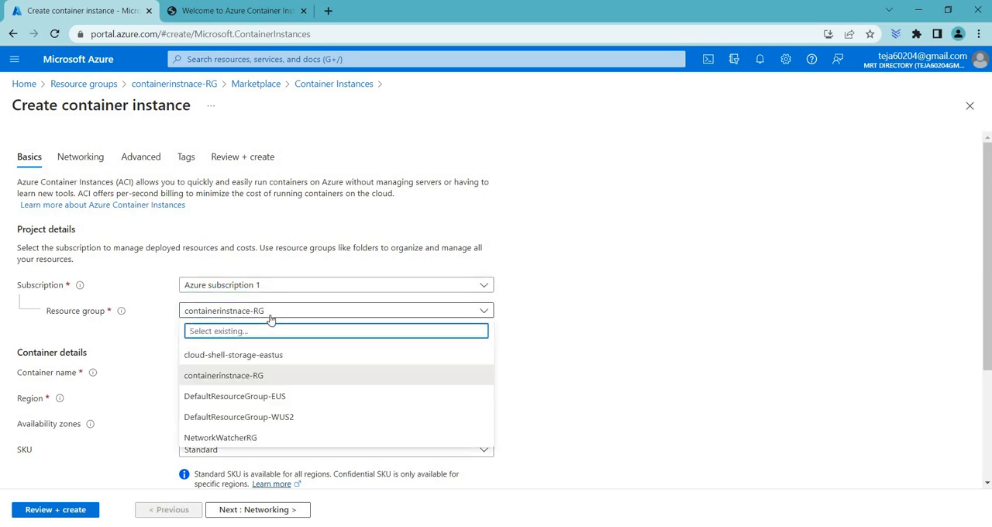
pyautogui.click(268, 313)
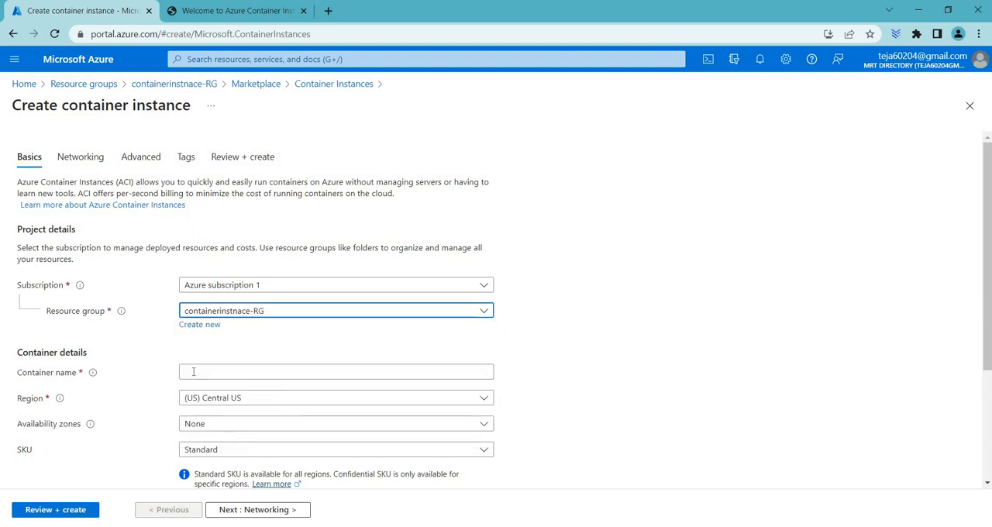
pyautogui.click(337, 372)
pyautogui.write('mr')
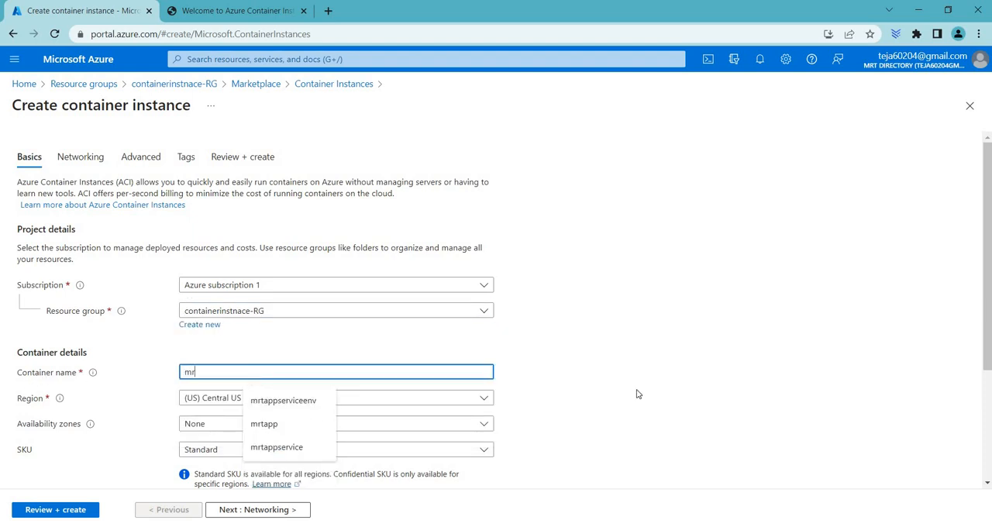
pyautogui.write('tcontianer1')
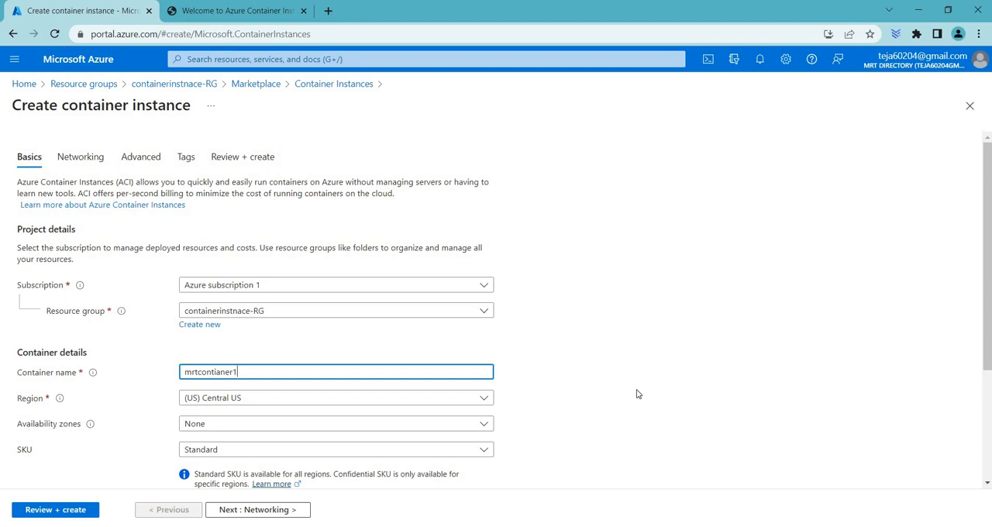
# Set the container's region to (US) East US and keep the Standard SKU.
pyautogui.scroll(-2, 349, 333)
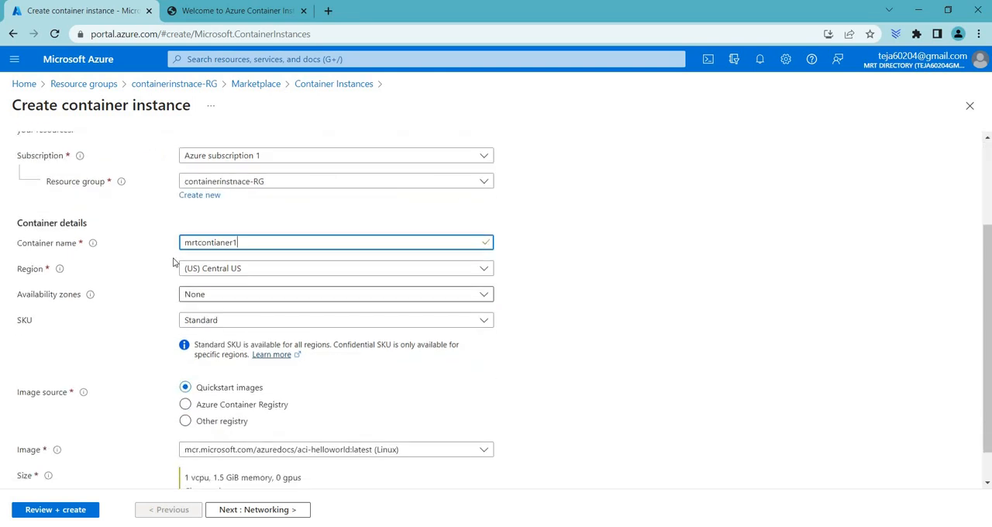
pyautogui.click(236, 271)
pyautogui.scroll(3, 235, 326)
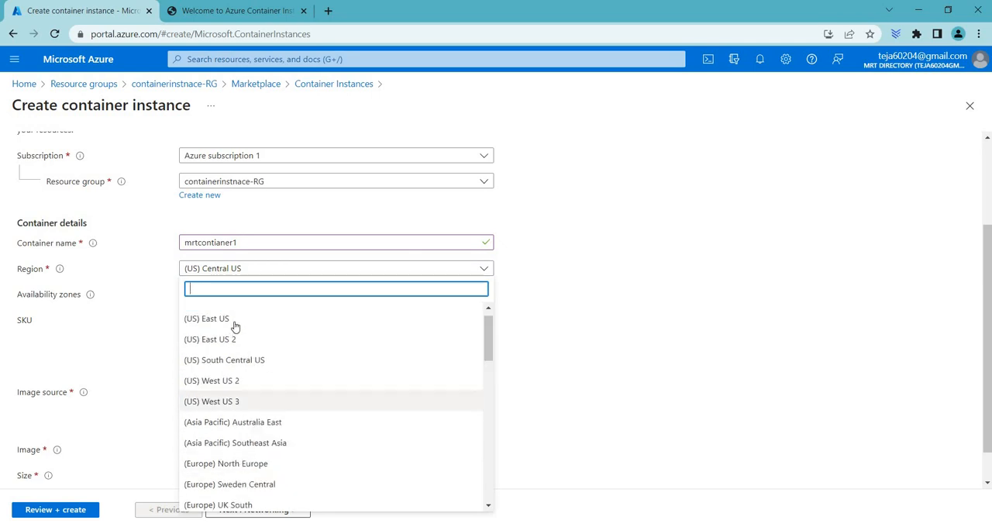
pyautogui.click(235, 320)
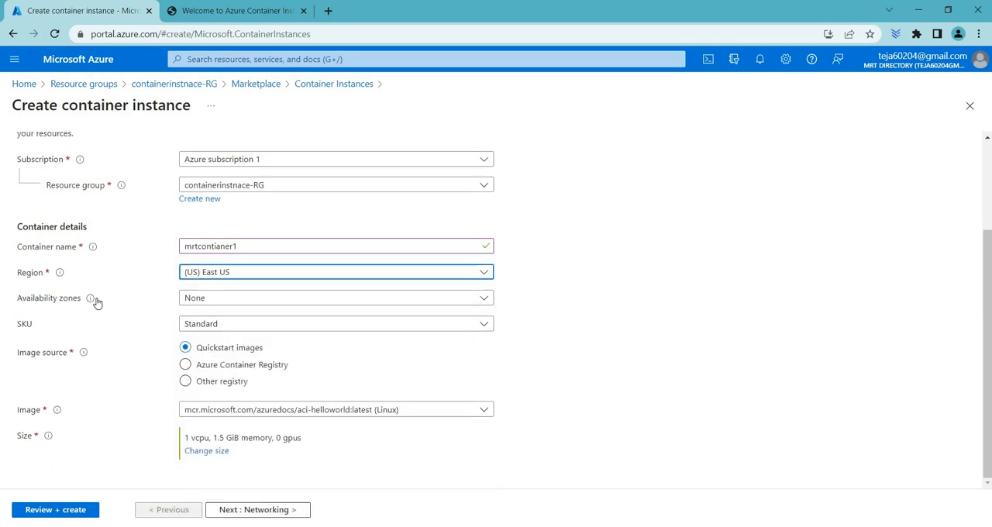
pyautogui.click(256, 324)
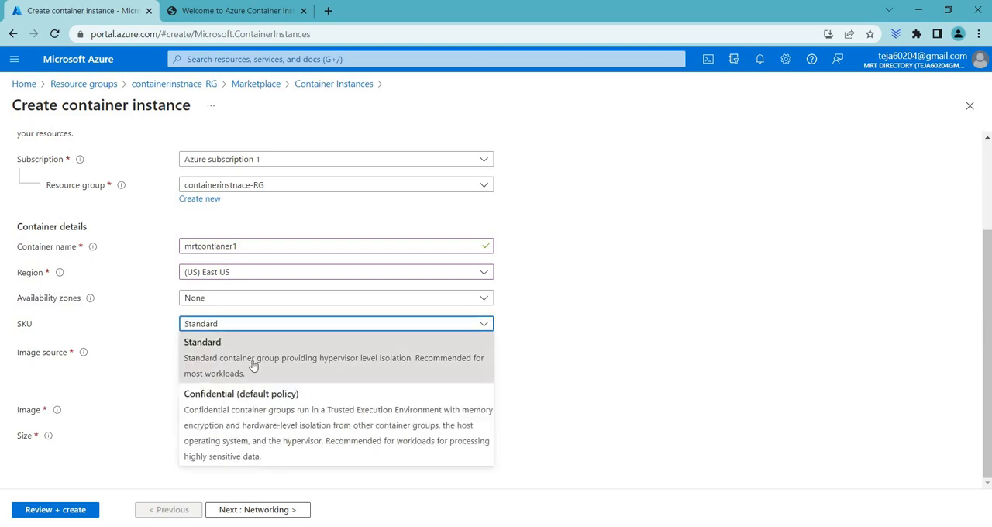
pyautogui.click(285, 325)
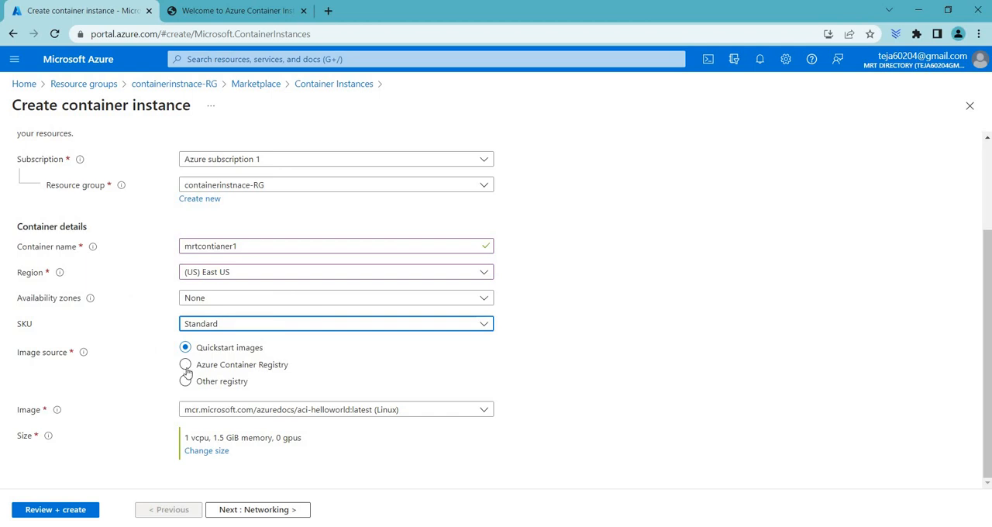
pyautogui.click(247, 369)
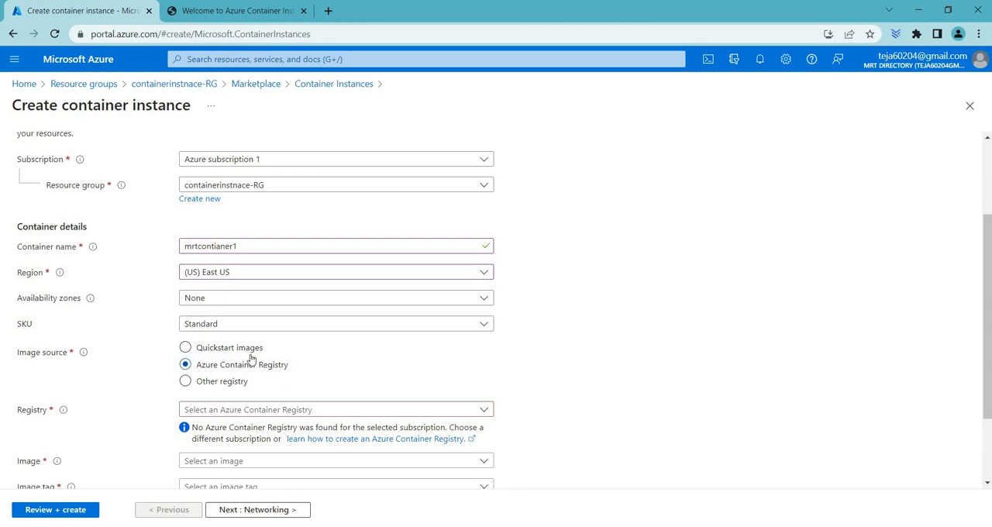
pyautogui.click(238, 412)
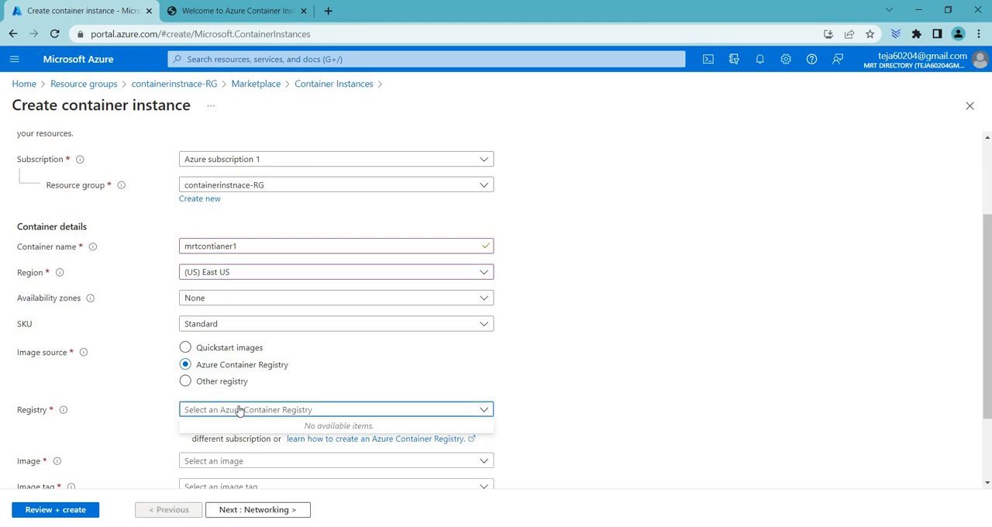
pyautogui.click(231, 353)
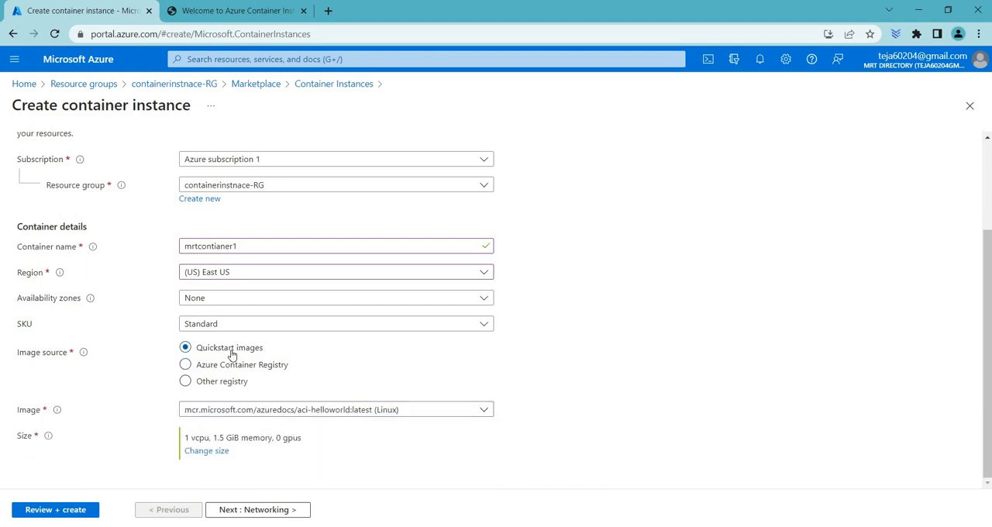
# Review the available quickstart images and the CPU, memory and GPU size options for the container.
pyautogui.click(380, 415)
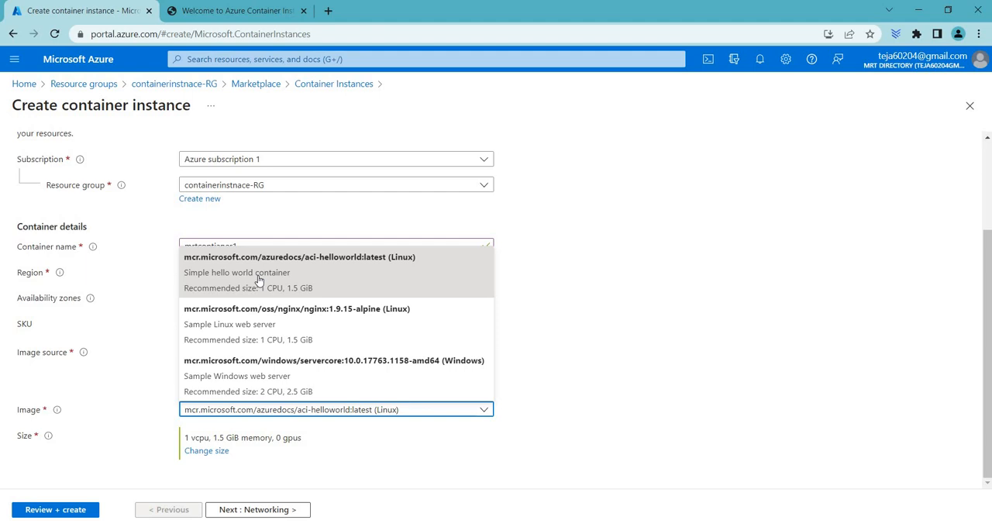
pyautogui.click(615, 376)
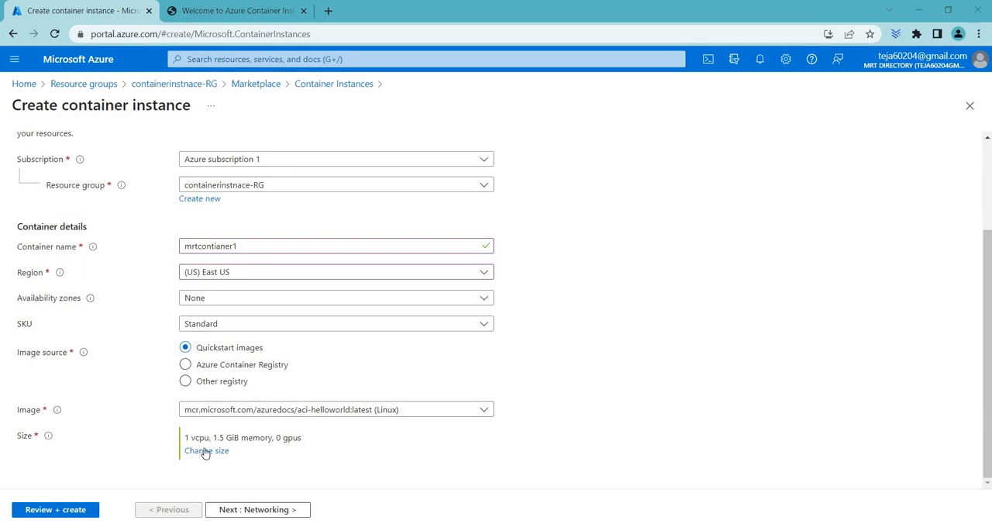
pyautogui.click(205, 452)
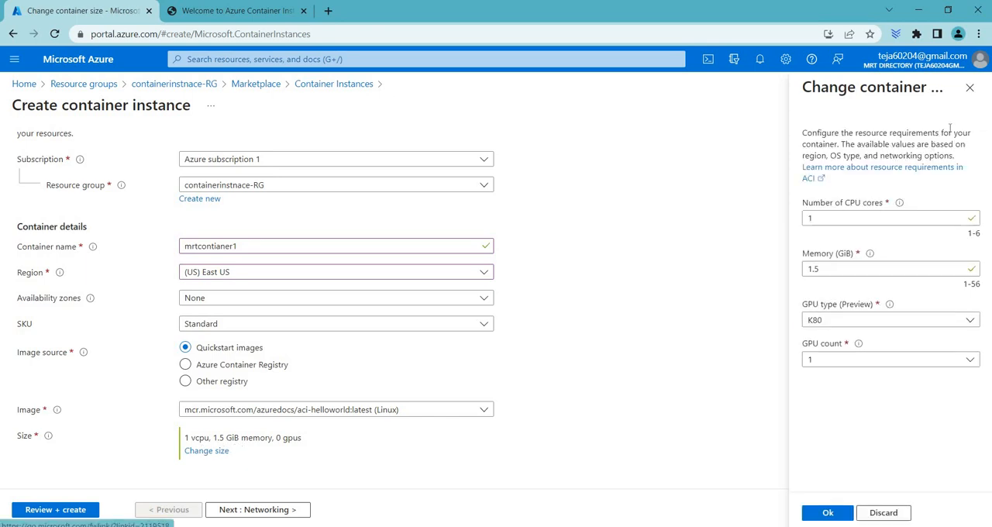
pyautogui.click(970, 89)
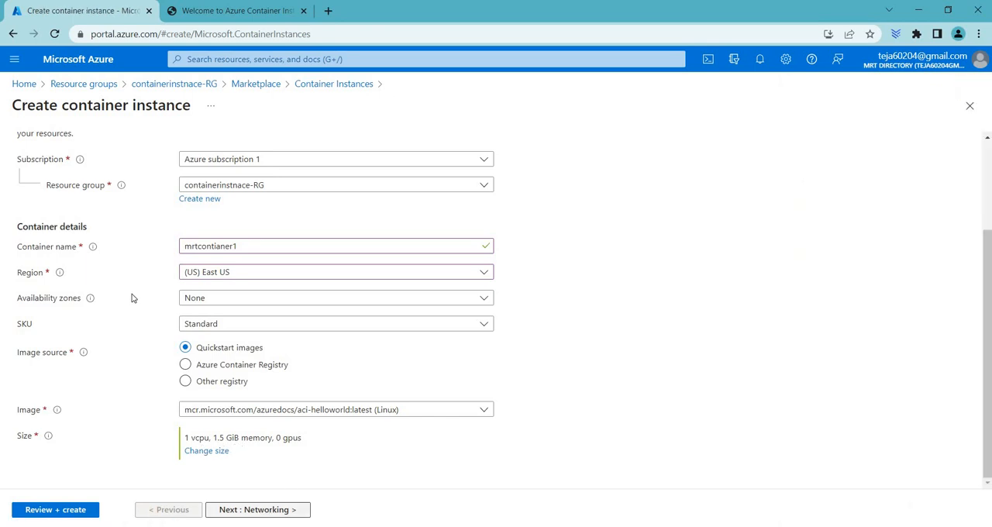
# Keep public networking and TCP port 80, and set the DNS name label to mrtdns with Tenant as its reuse scope.
pyautogui.click(277, 510)
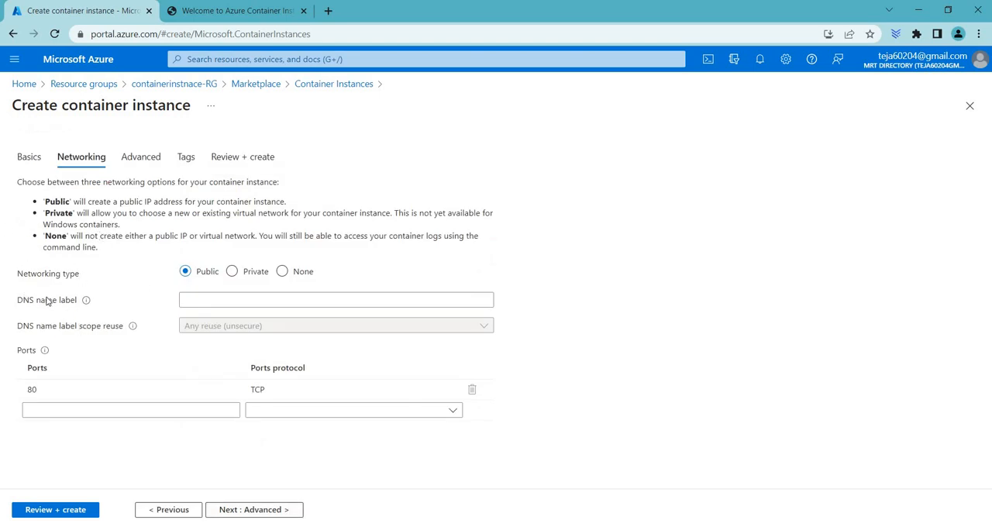
pyautogui.click(206, 303)
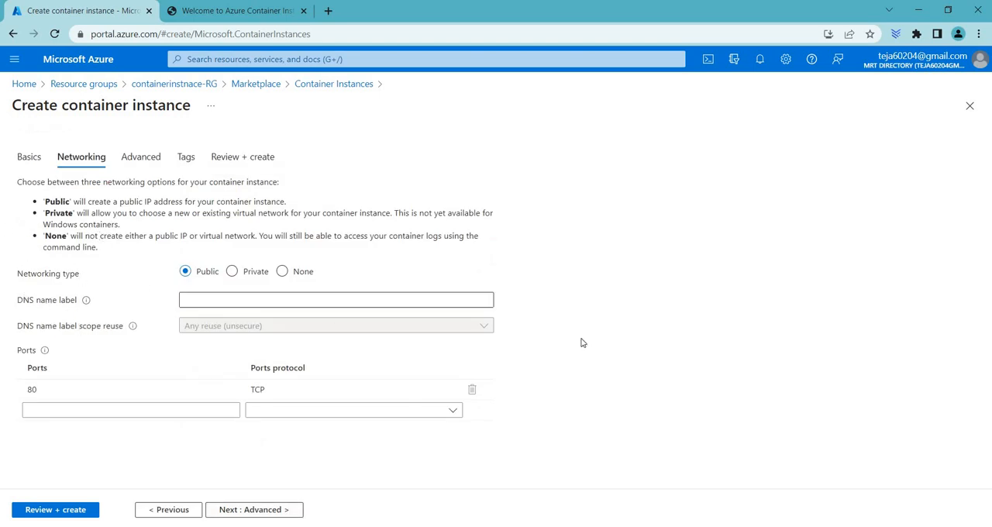
pyautogui.write('mrtdns')
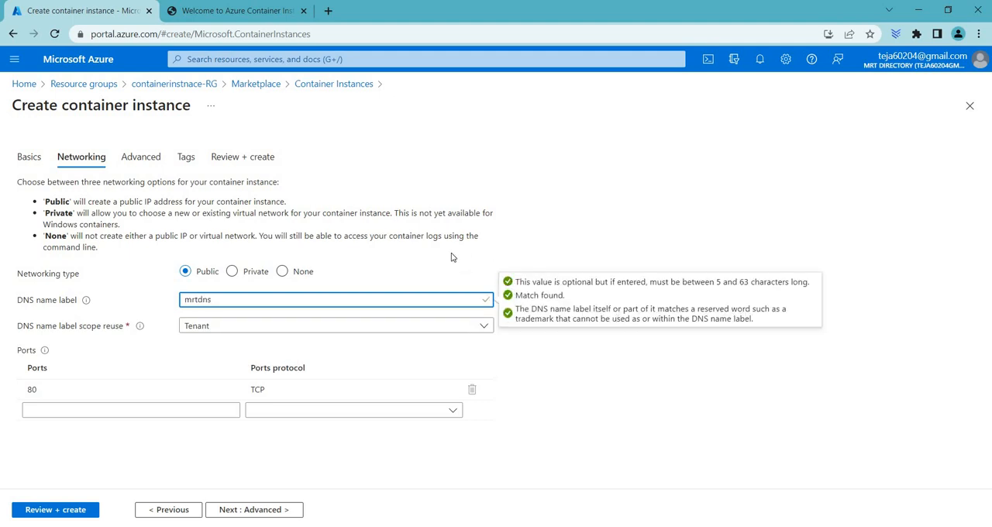
pyautogui.click(224, 330)
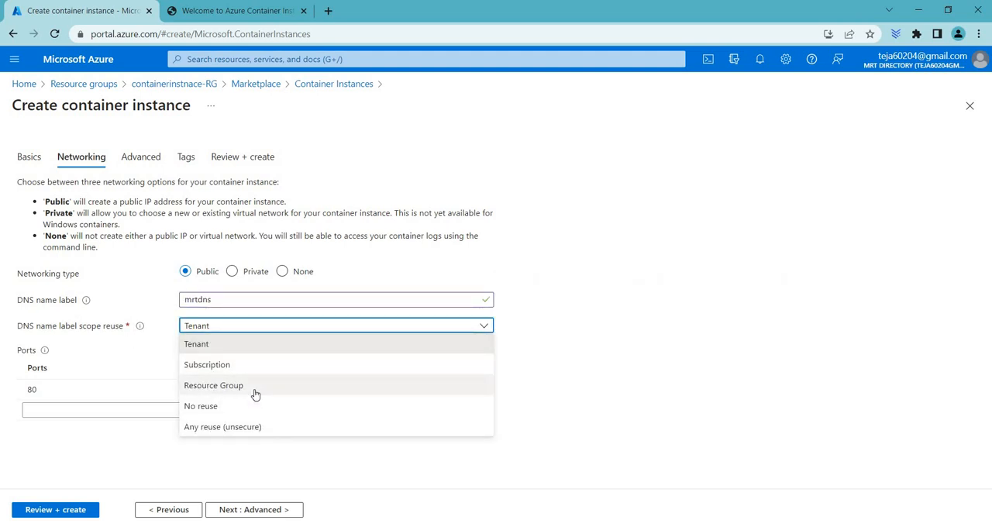
pyautogui.click(239, 348)
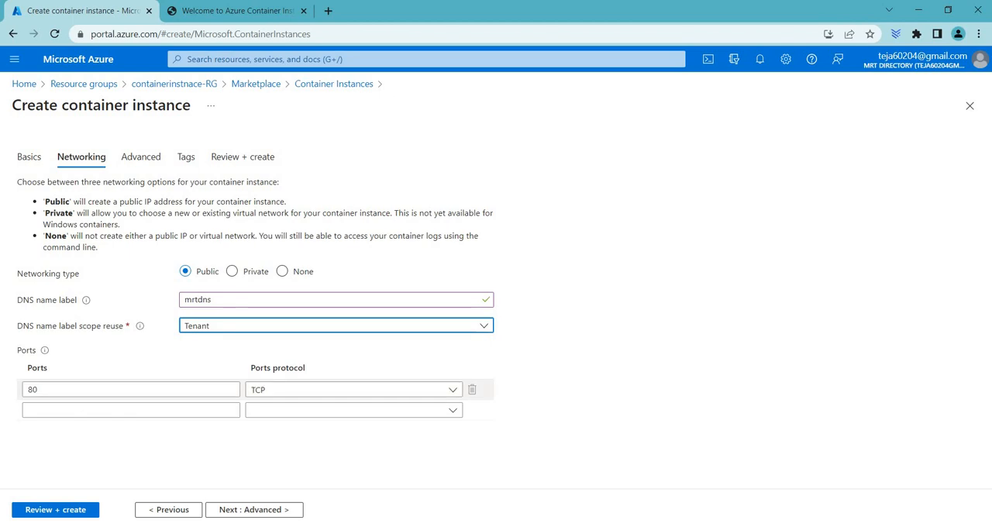
pyautogui.press('Tab')
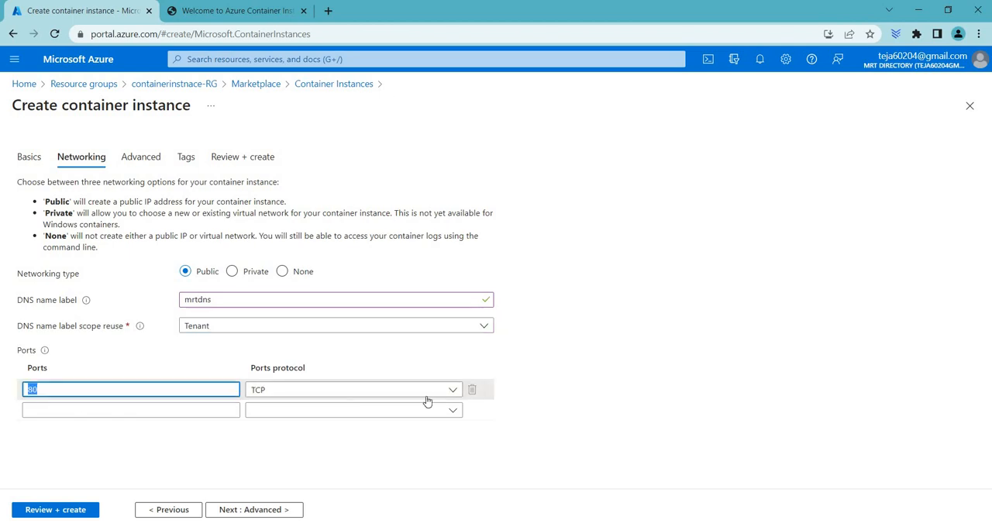
# Review the restart policy options in the advanced settings and keep On failure.
pyautogui.click(143, 159)
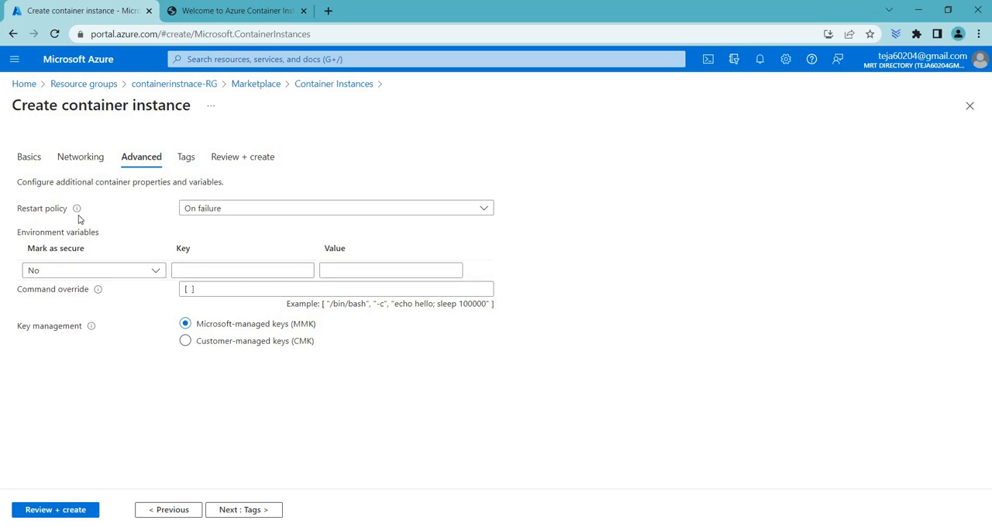
pyautogui.moveTo(79, 220)
pyautogui.click(222, 206)
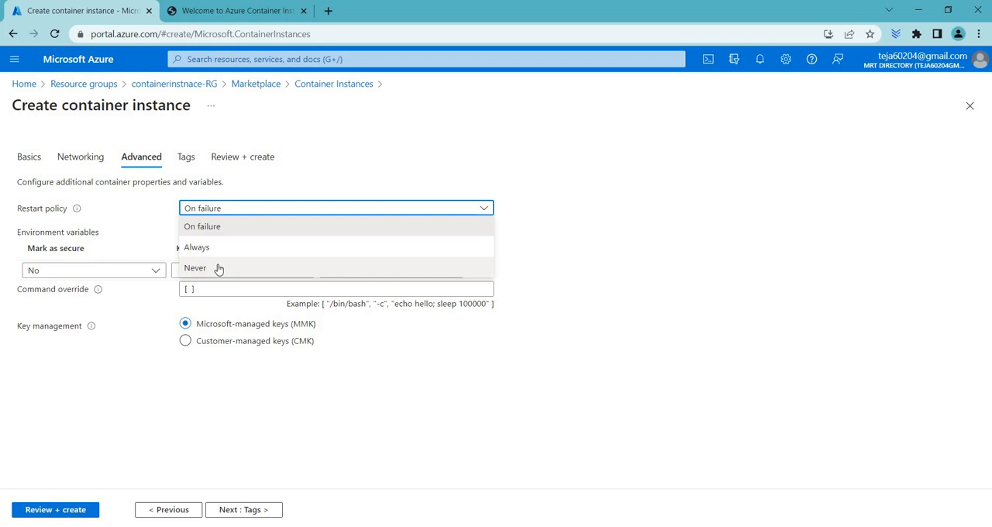
pyautogui.click(221, 228)
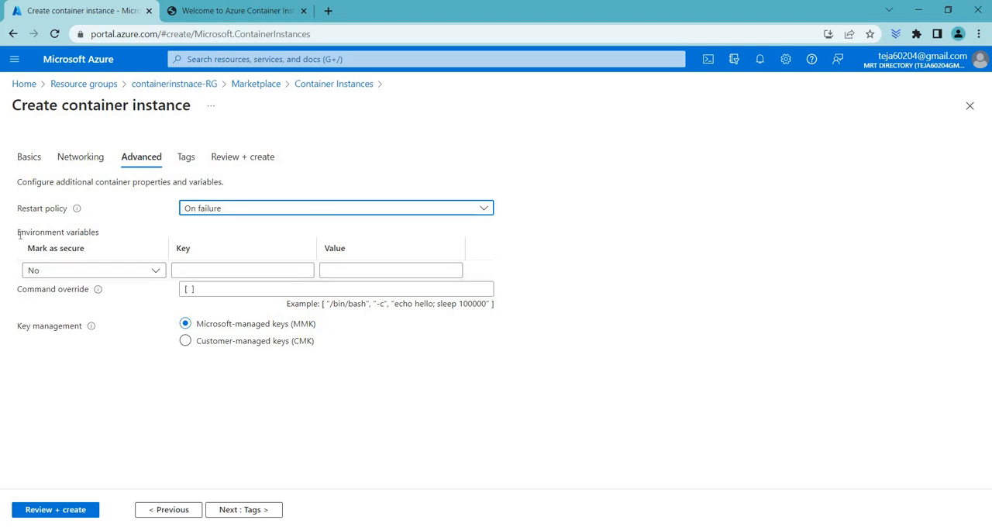
# Add an environment variable not marked as secure, with the key uid and the person's first name as its value.
pyautogui.moveTo(20, 234); pyautogui.dragTo(143, 232)
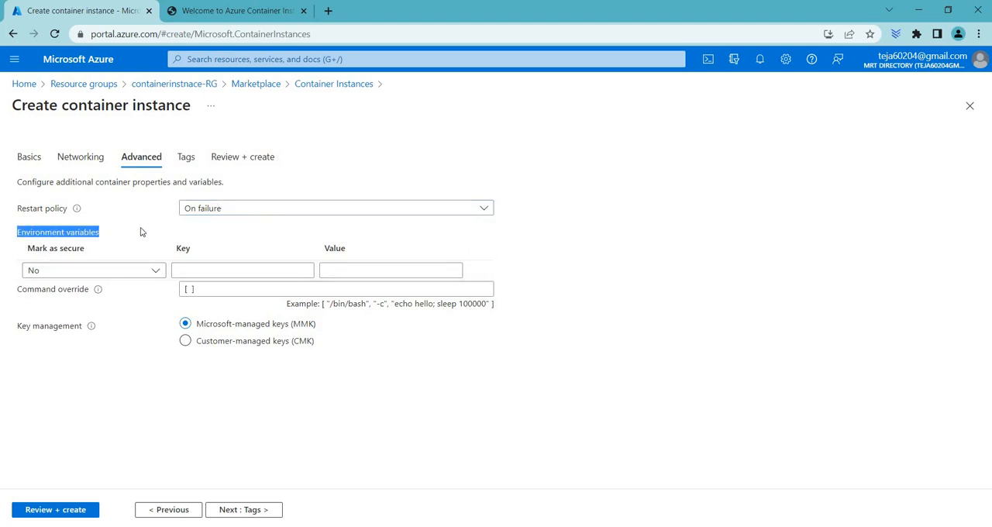
pyautogui.tripleClick(87, 248)
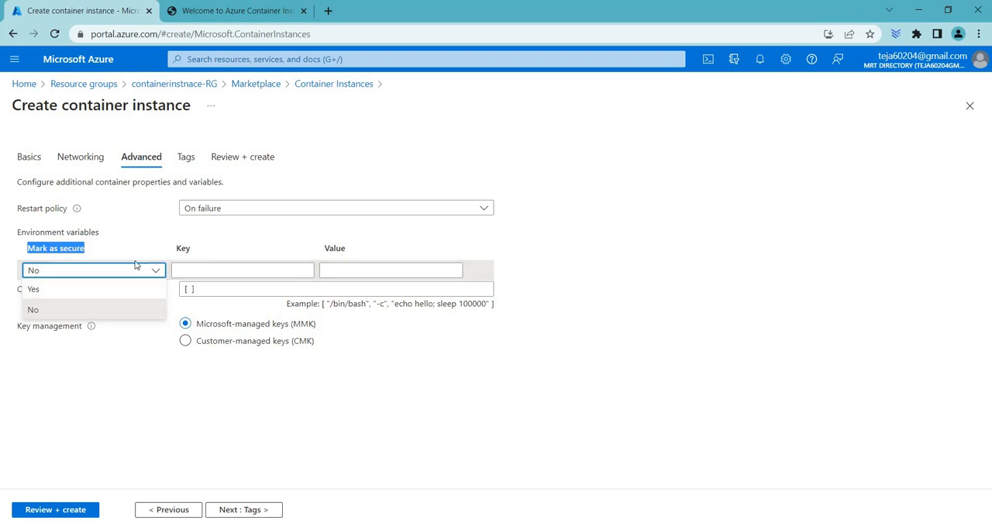
pyautogui.click(209, 273)
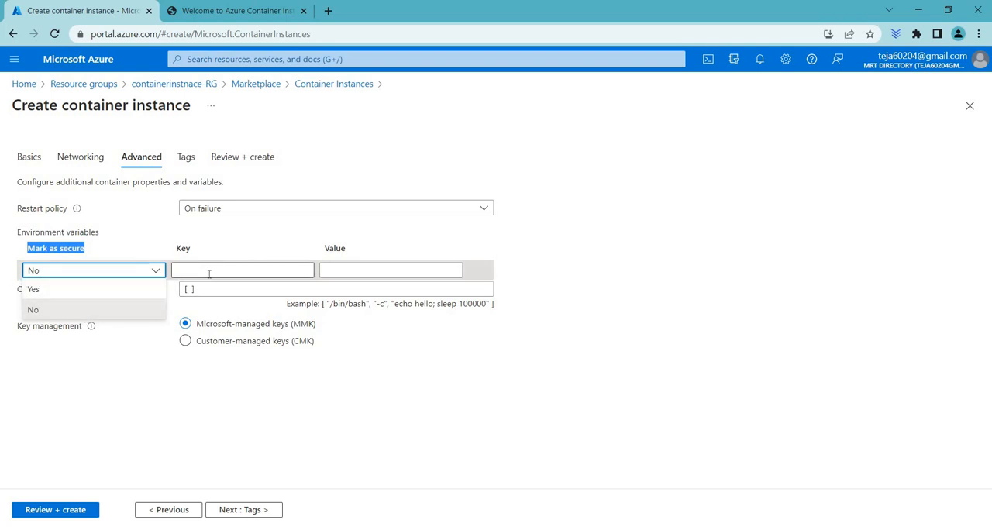
pyautogui.write('u')
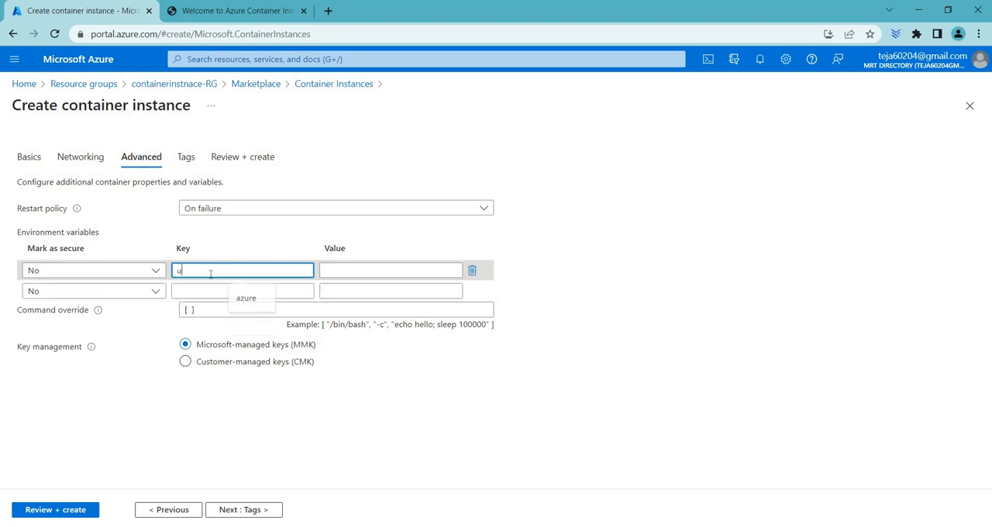
pyautogui.write('id')
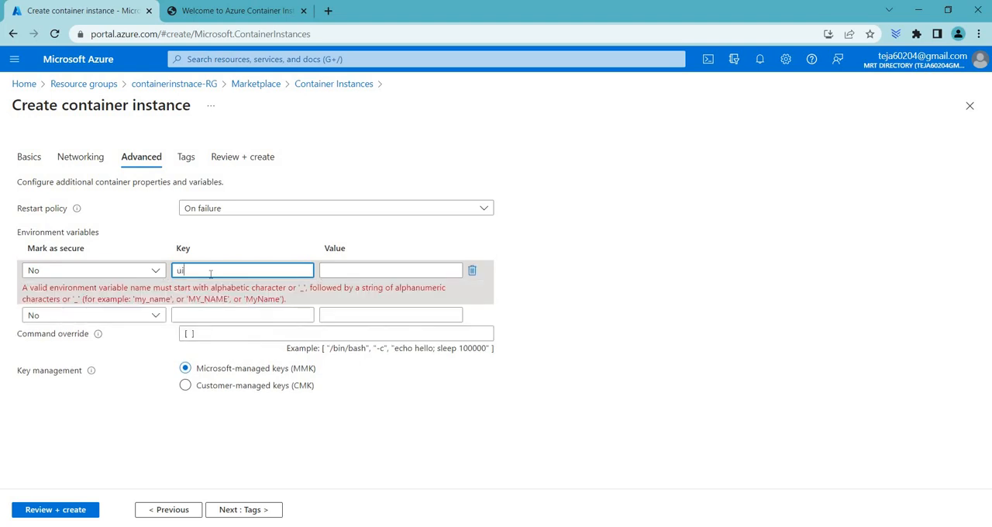
pyautogui.click(335, 271)
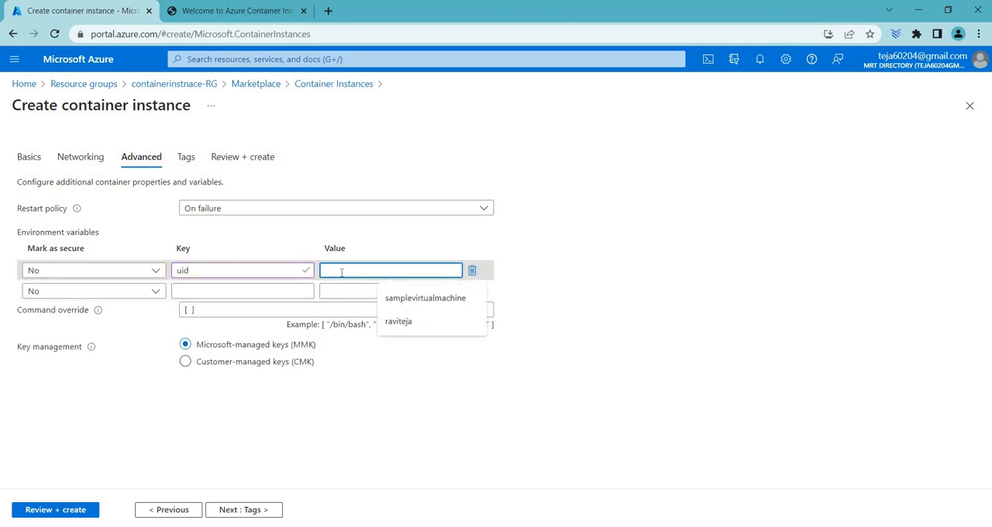
pyautogui.write('ravi')
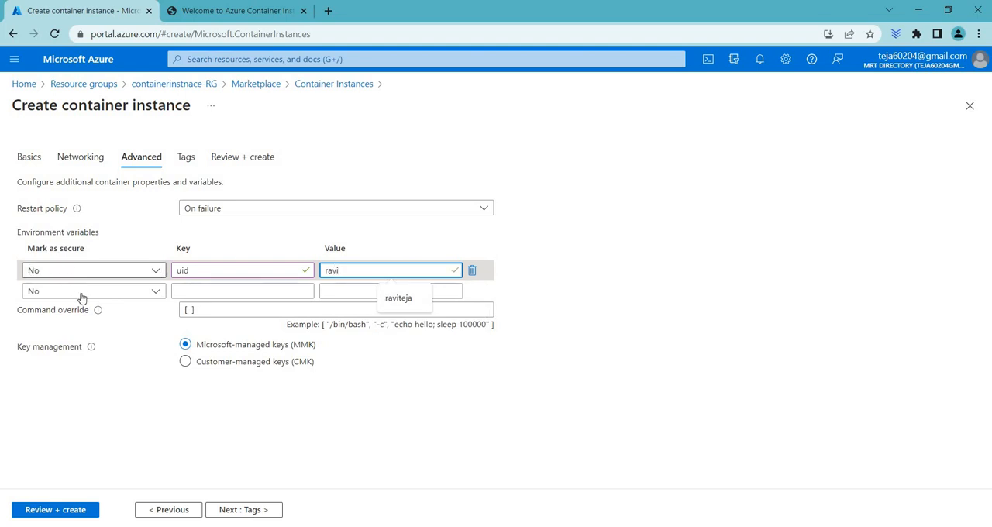
# Add an environment variable marked as secure with the key pass and a password value, and validate the container configuration.
pyautogui.click(80, 293)
pyautogui.click(78, 310)
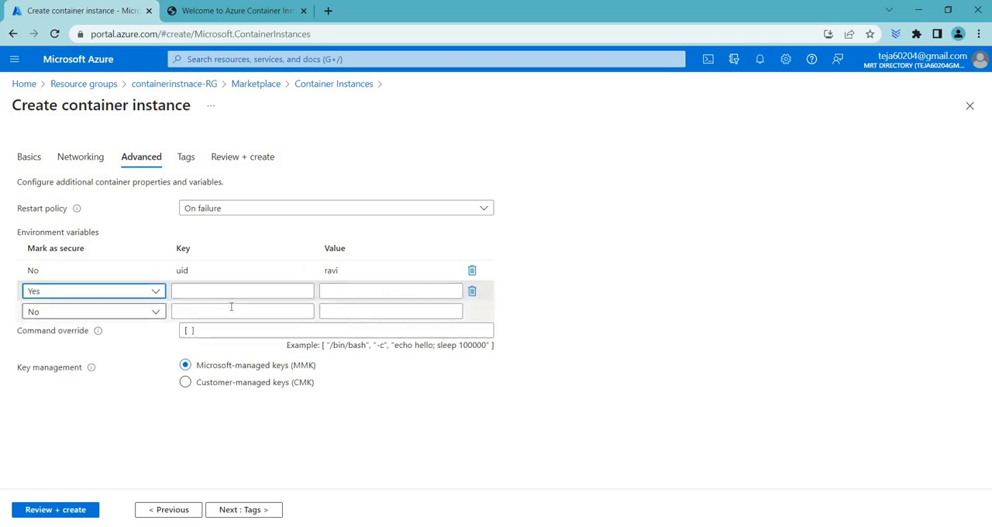
pyautogui.click(214, 291)
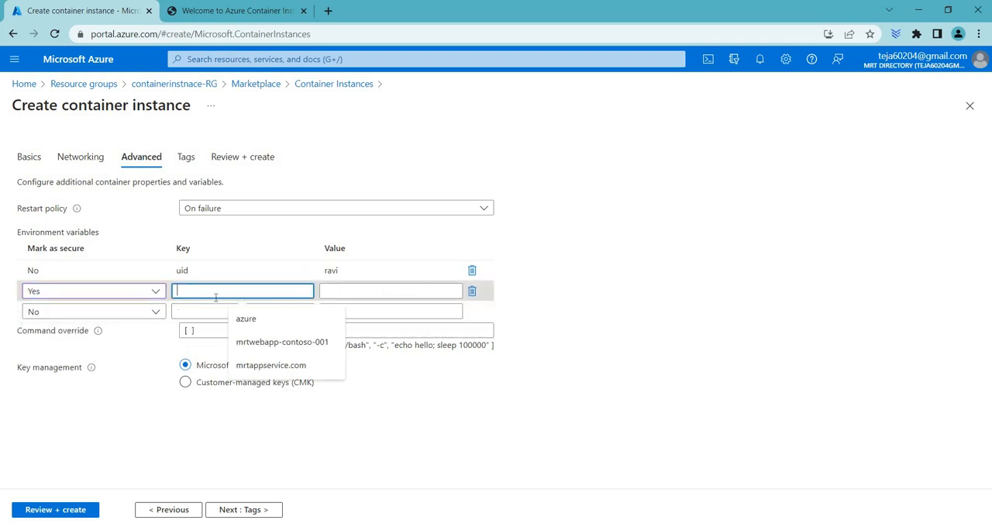
pyautogui.write('pass')
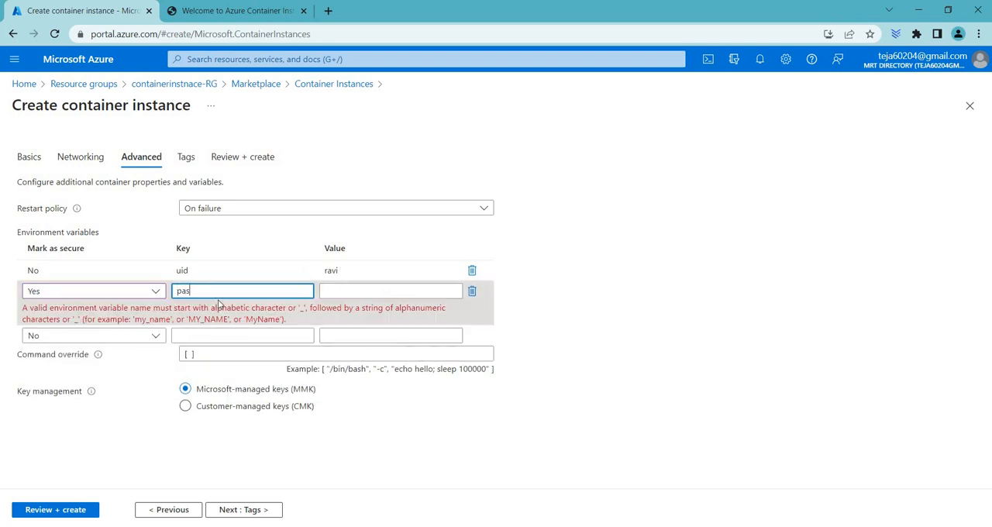
pyautogui.click(355, 292)
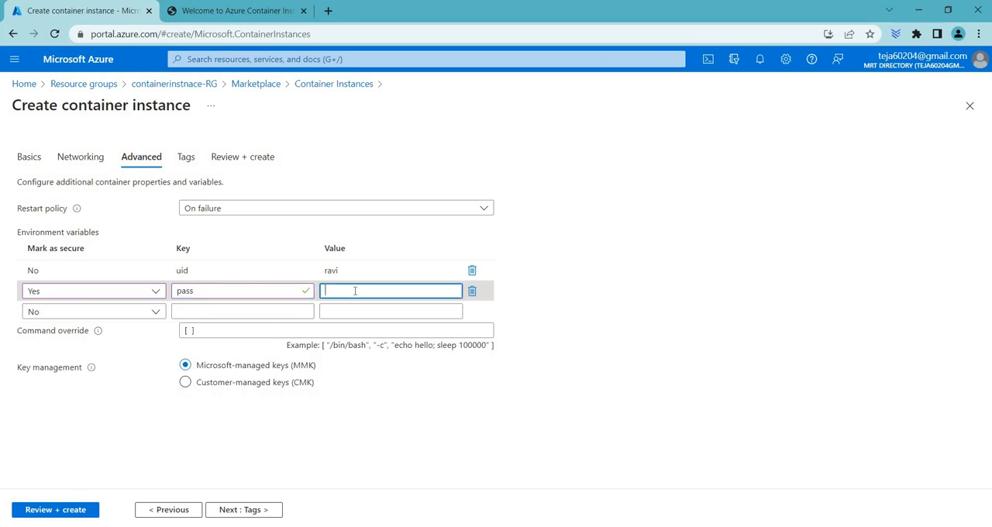
pyautogui.write('••')
pyautogui.hotkey('ctrl', 'a')
pyautogui.click(241, 159)
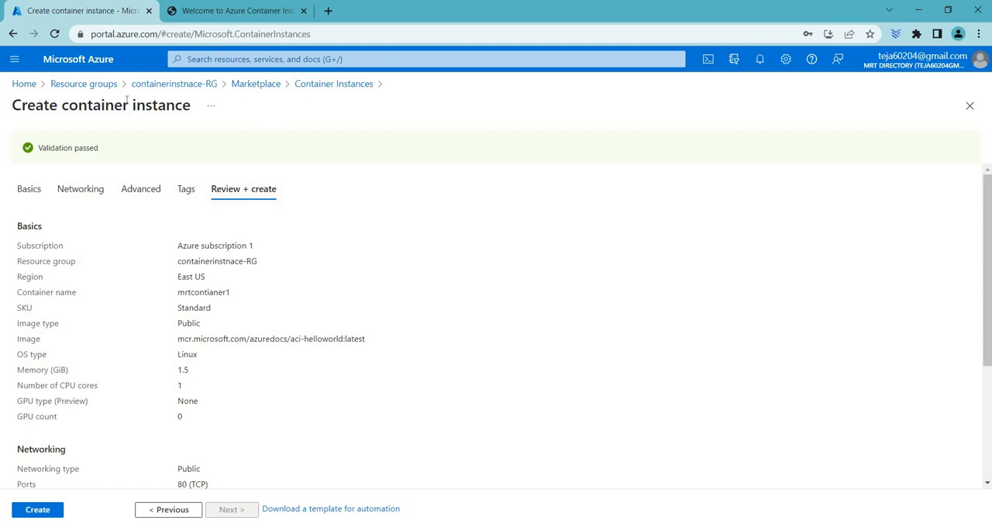
# Leave the creation form unsubmitted and open the existing mrtcontainer instance from the refreshed containerinstnace-RG resource group.
pyautogui.click(330, 86)
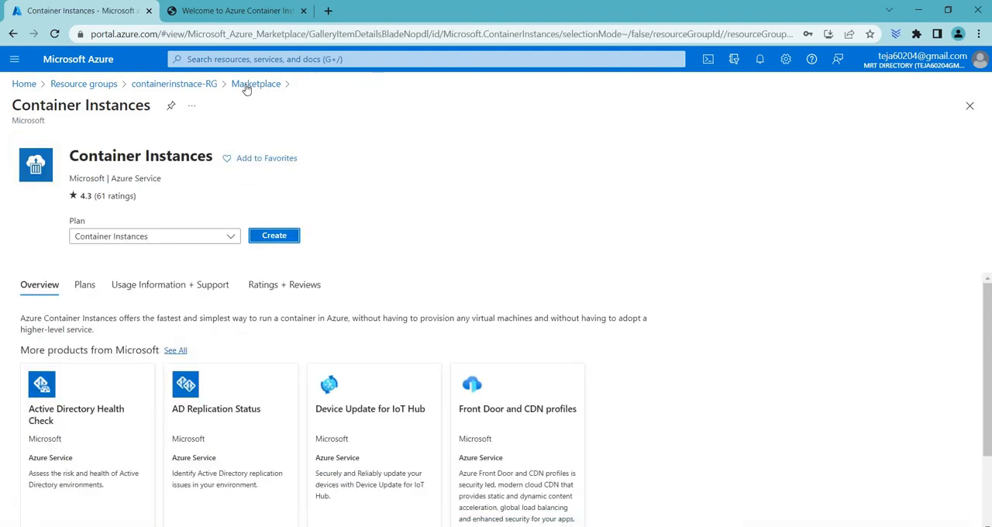
pyautogui.click(227, 87)
pyautogui.click(166, 83)
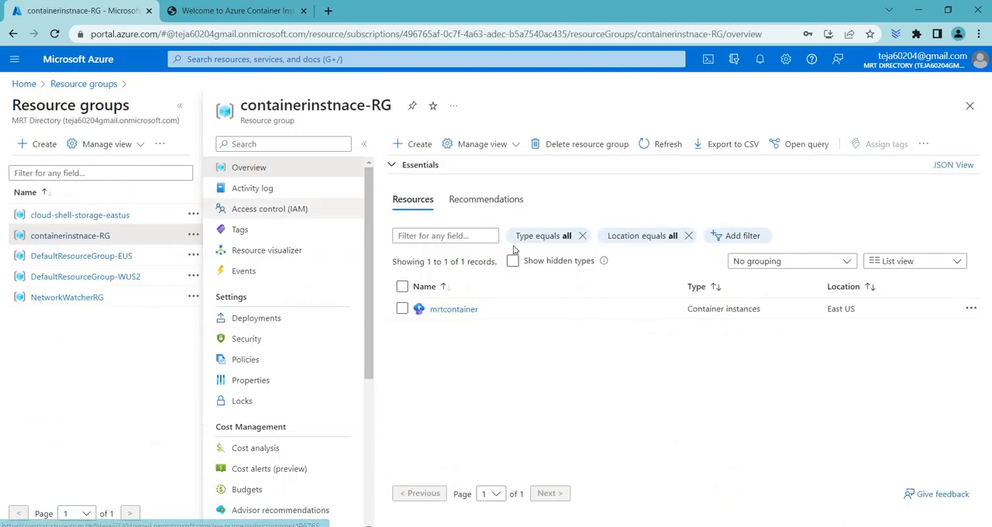
pyautogui.click(662, 144)
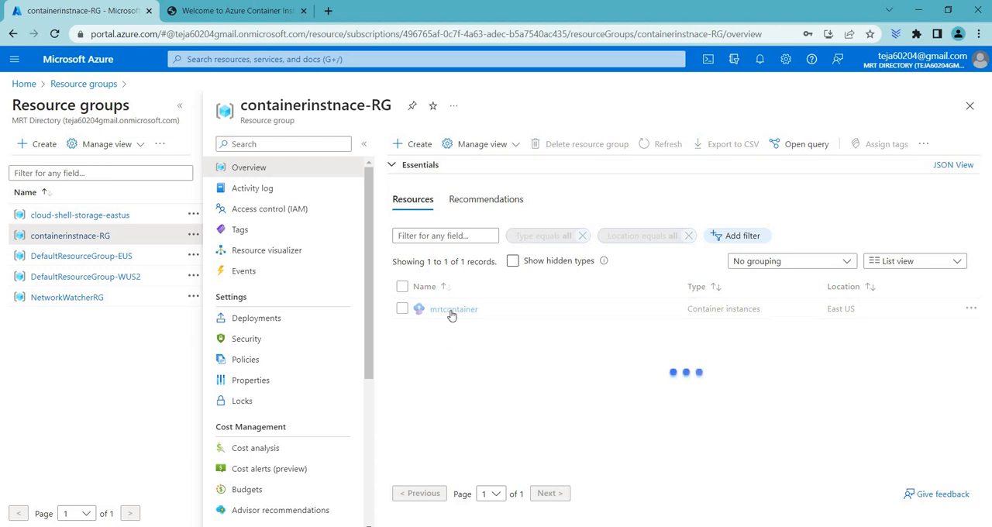
pyautogui.click(453, 309)
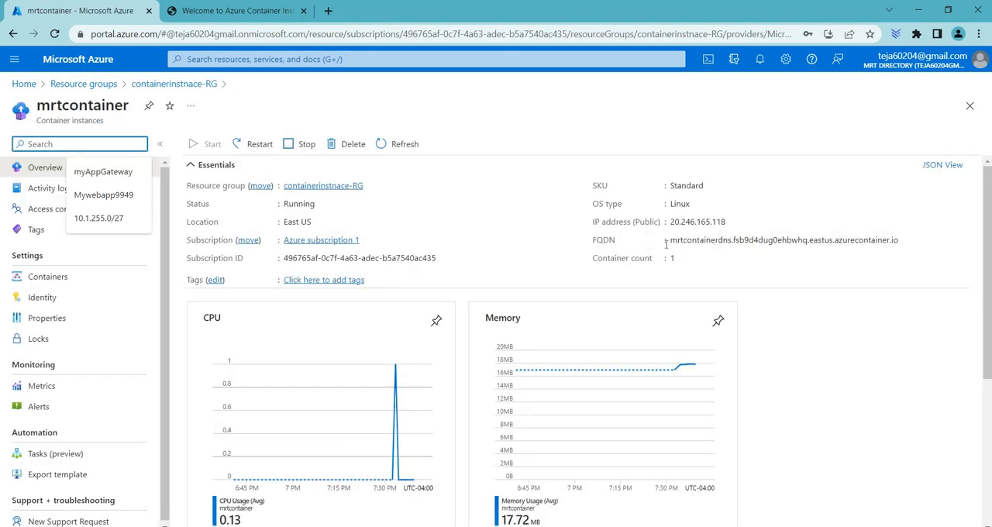
# Copy mrtcontainer's FQDN and bring up the Welcome to Azure Container Instances page.
pyautogui.click(729, 244)
pyautogui.moveTo(670, 241); pyautogui.dragTo(740, 242)
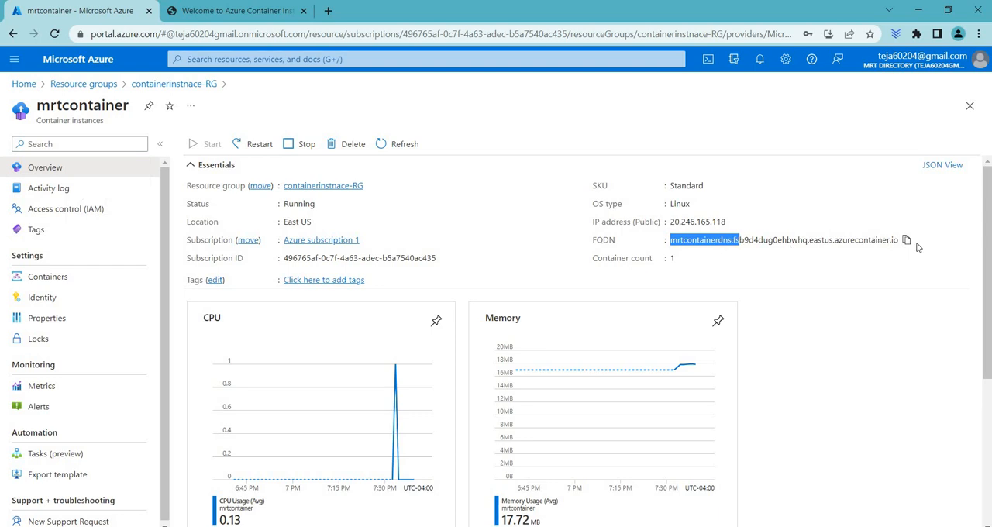
pyautogui.click(907, 242)
pyautogui.click(269, 9)
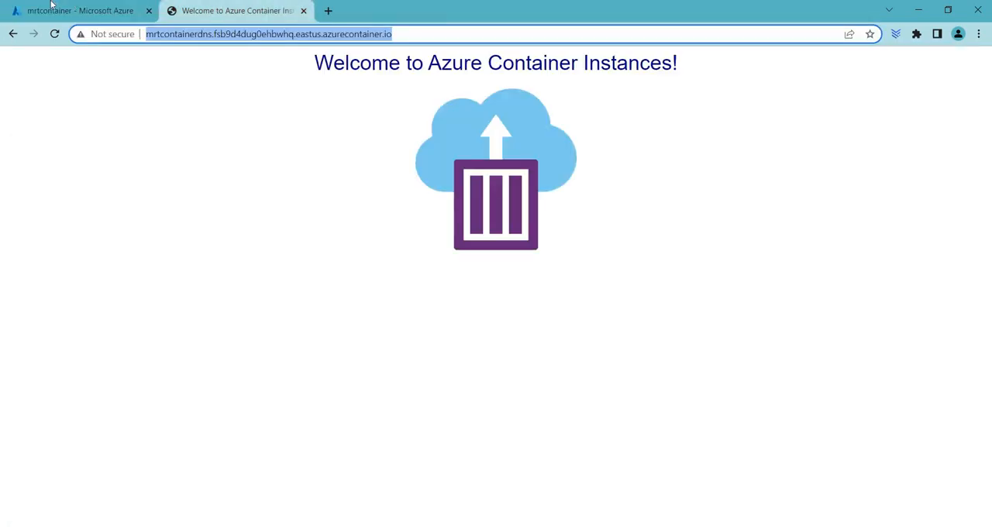
# Return to the mrtcontainer overview and look over its CPU, memory and network charts.
pyautogui.hotkey('ctrl', 'Tab')
pyautogui.scroll(-3, 711, 441)
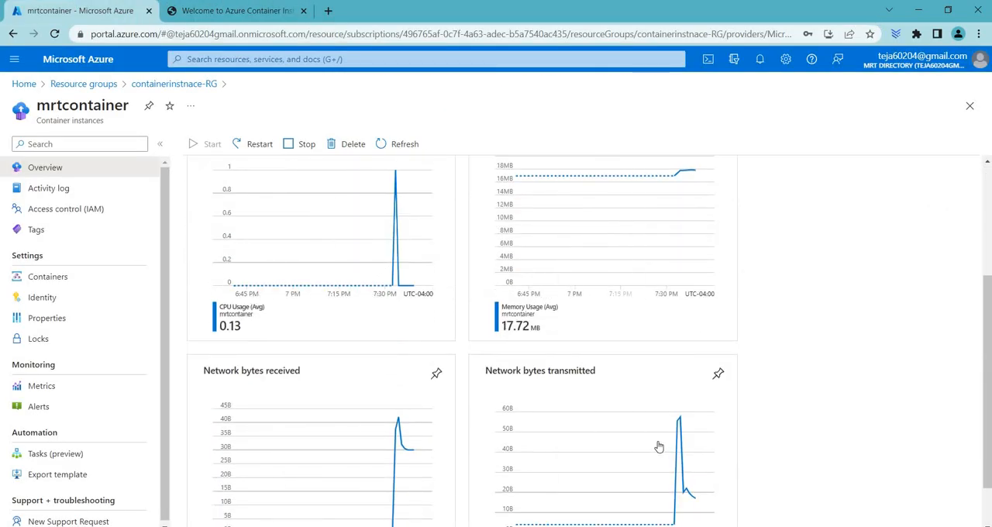
pyautogui.scroll(3, 325, 235)
# Load mrtcontainer's copied FQDN in the browser to check the page served by the container.
pyautogui.click(277, 11)
pyautogui.click(258, 36)
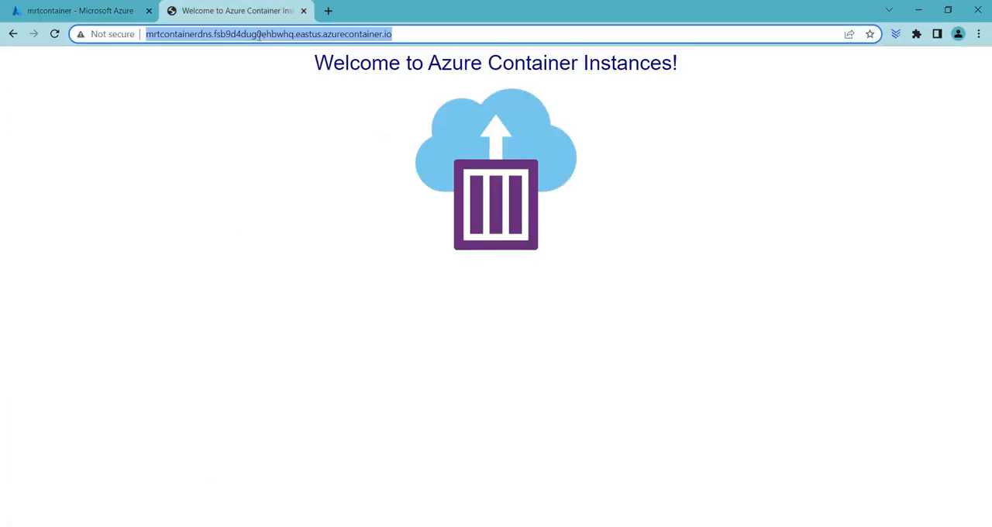
pyautogui.click(259, 36)
pyautogui.hotkey('ctrl', 'a')
pyautogui.hotkey('ctrl', 'v')
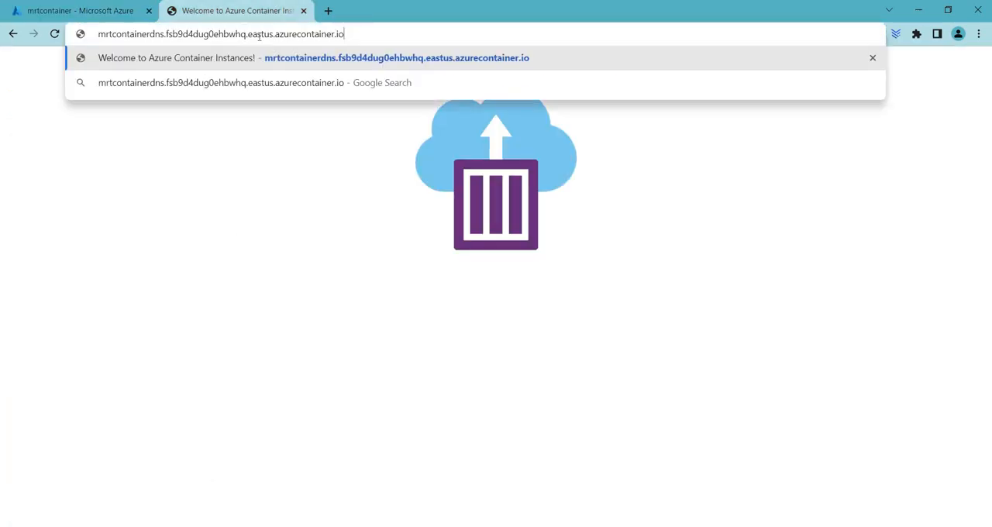
pyautogui.press('Return')
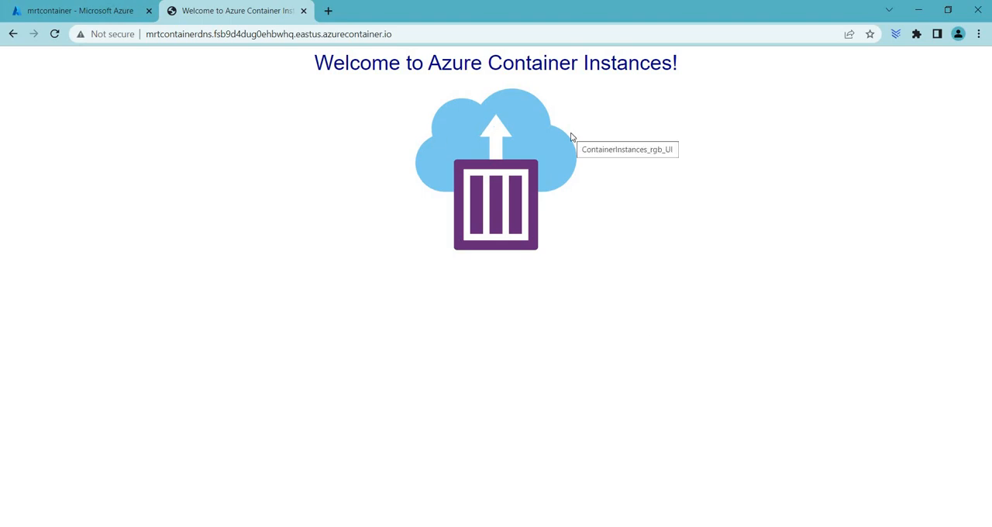
# Go back to mrtcontainer in the Azure portal and review its container's events and logs.
pyautogui.click(46, 6)
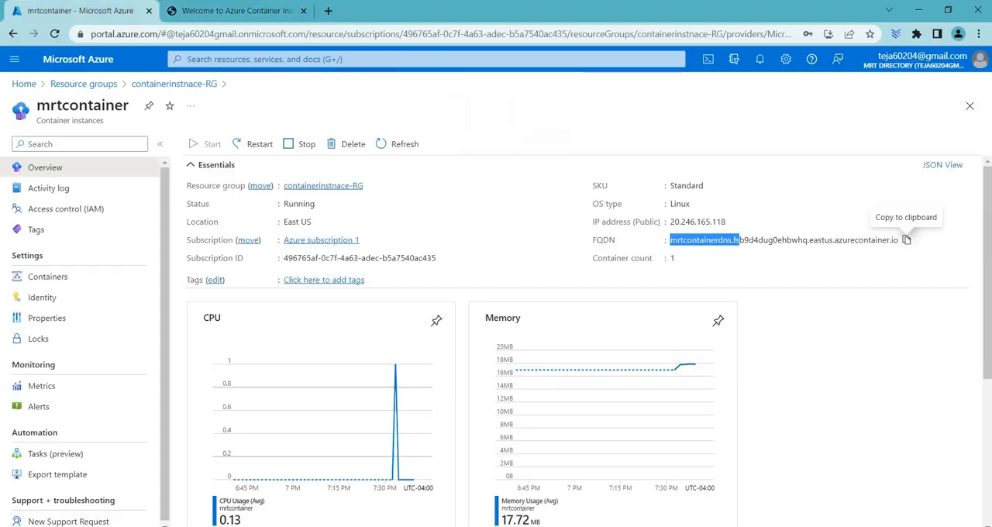
pyautogui.click(906, 239)
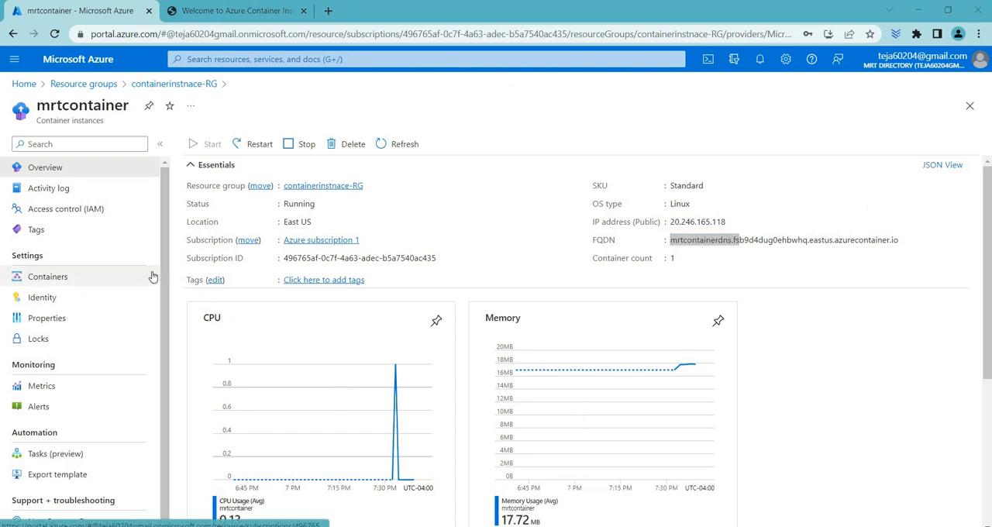
pyautogui.click(53, 283)
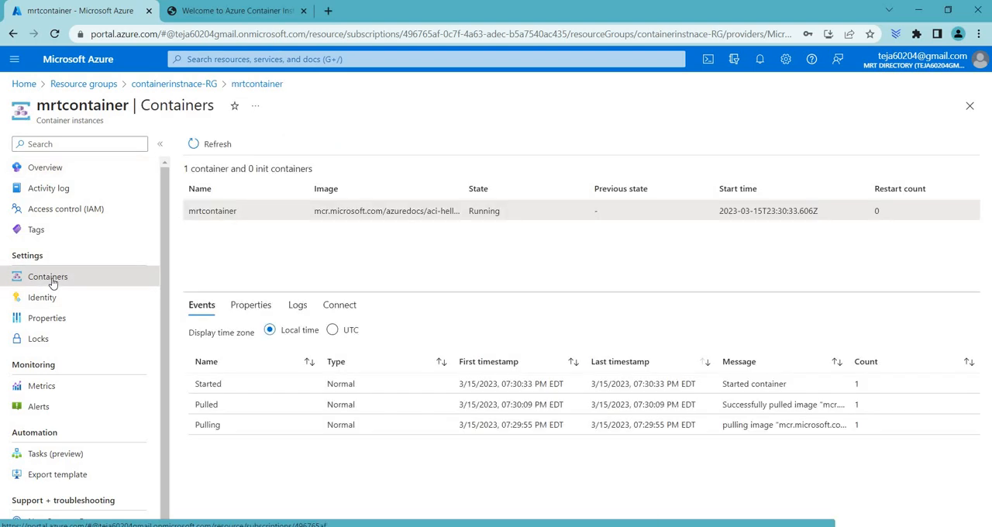
pyautogui.click(296, 306)
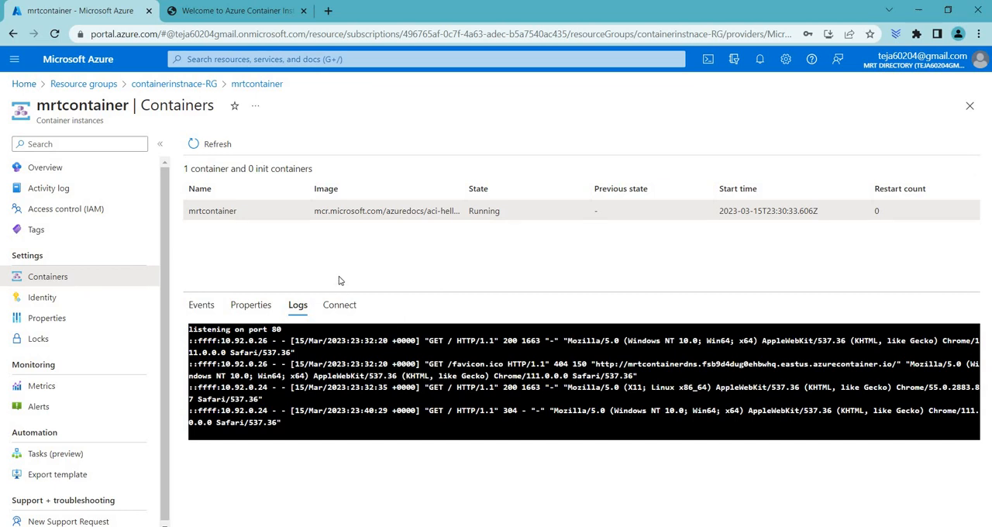
# Delete the containerinstnace-RG resource group with its dependent resources, entering containerinstnace-RG to confirm.
pyautogui.click(158, 87)
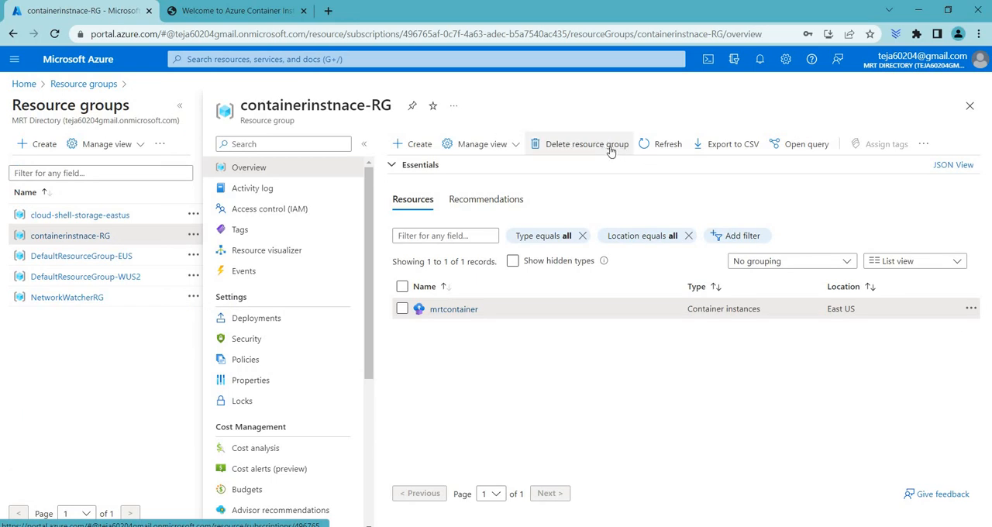
pyautogui.click(609, 145)
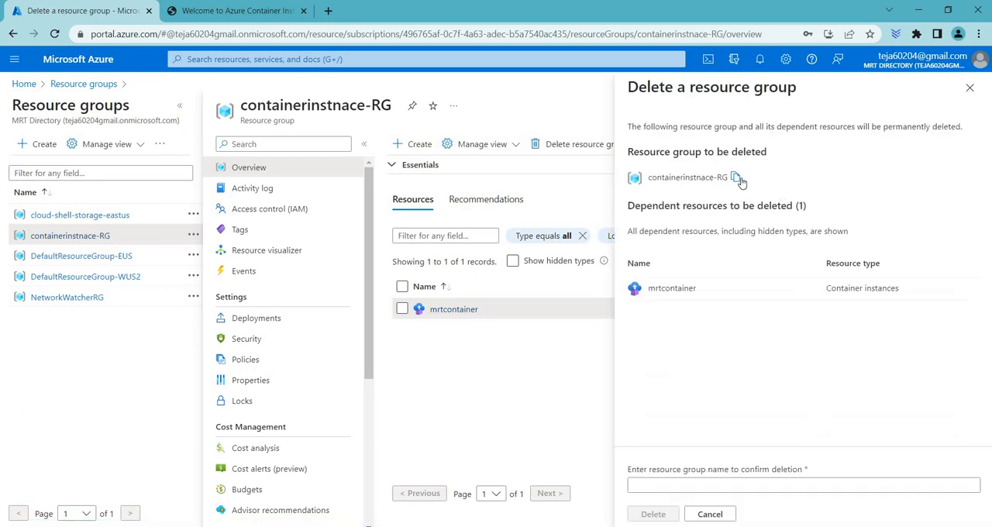
pyautogui.click(666, 483)
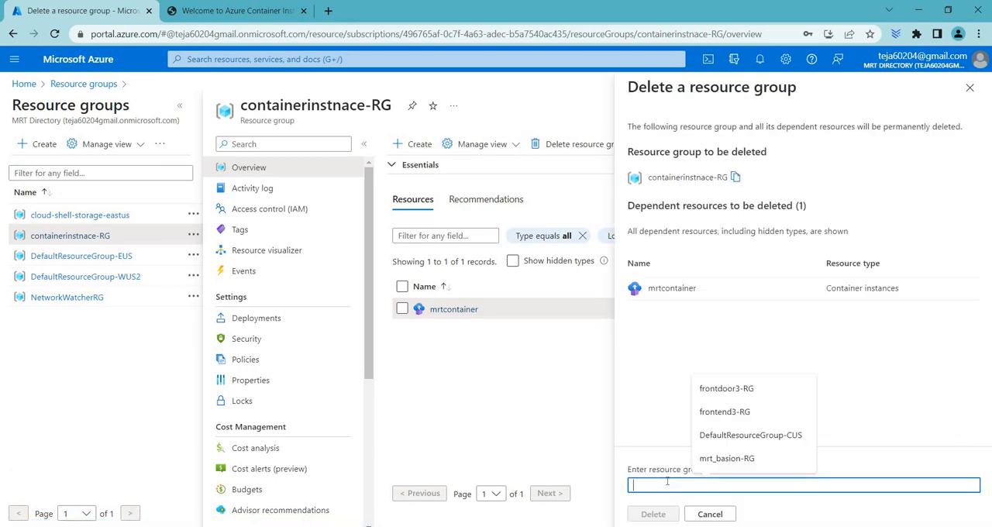
pyautogui.hotkey('ctrl', 'v')
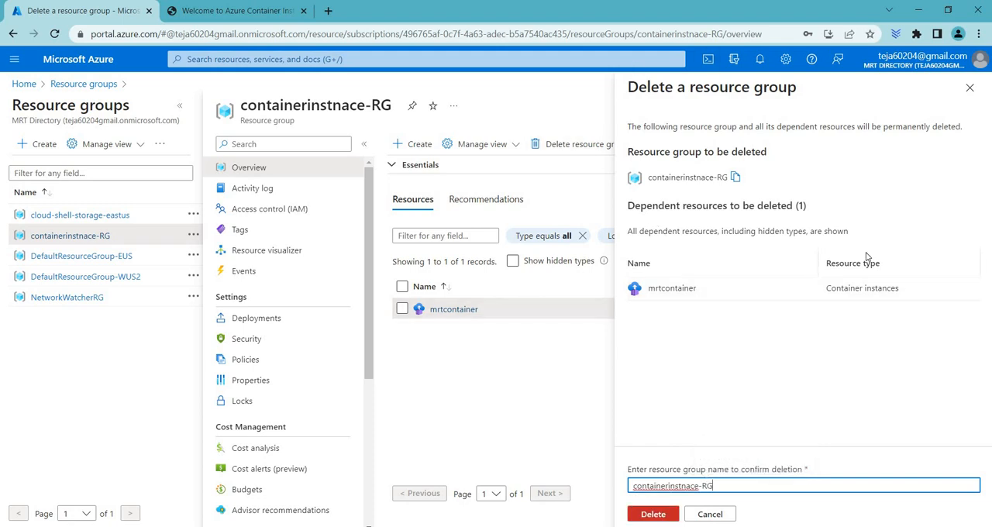
pyautogui.click(659, 515)
pyautogui.click(803, 363)
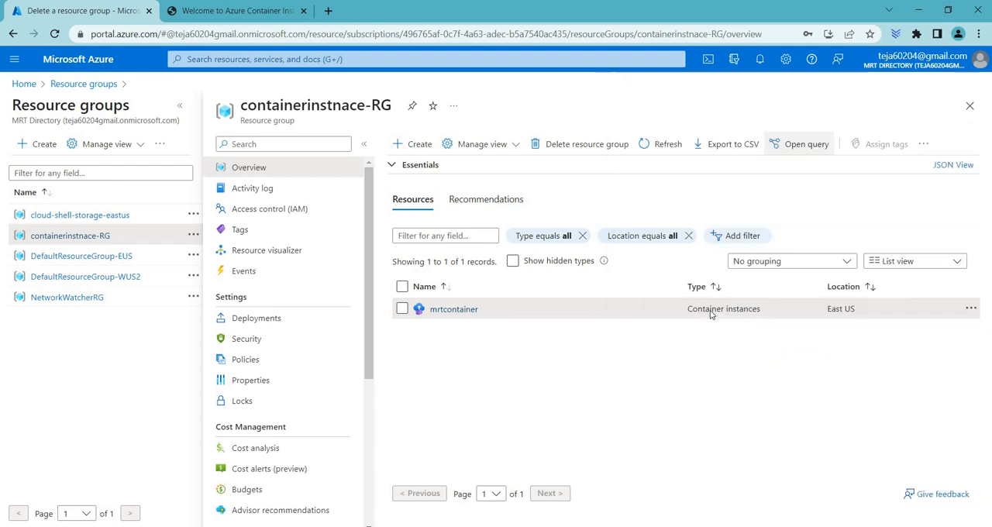